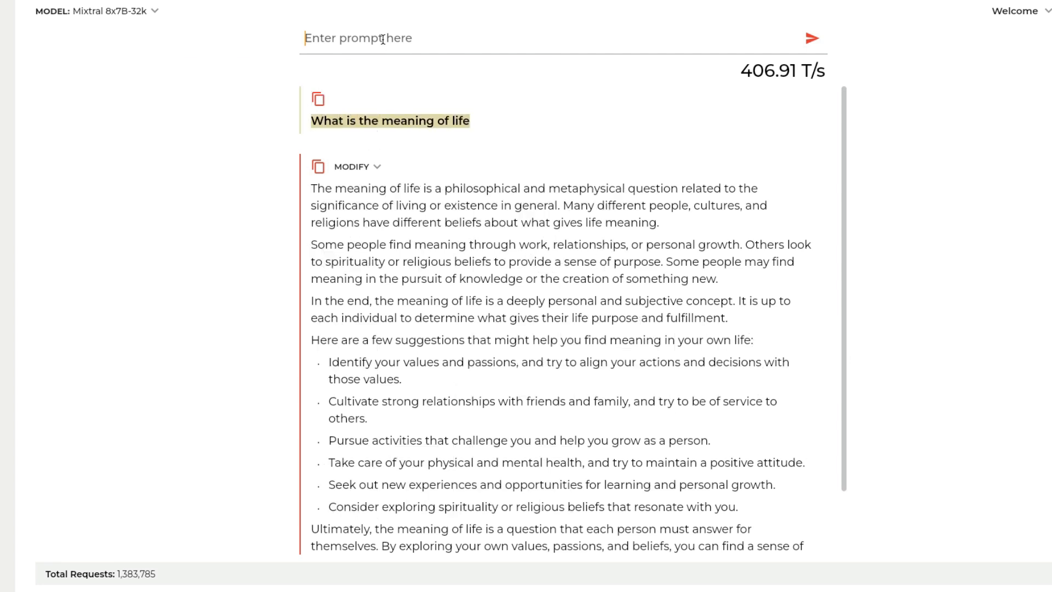
pyautogui.write('rite a')
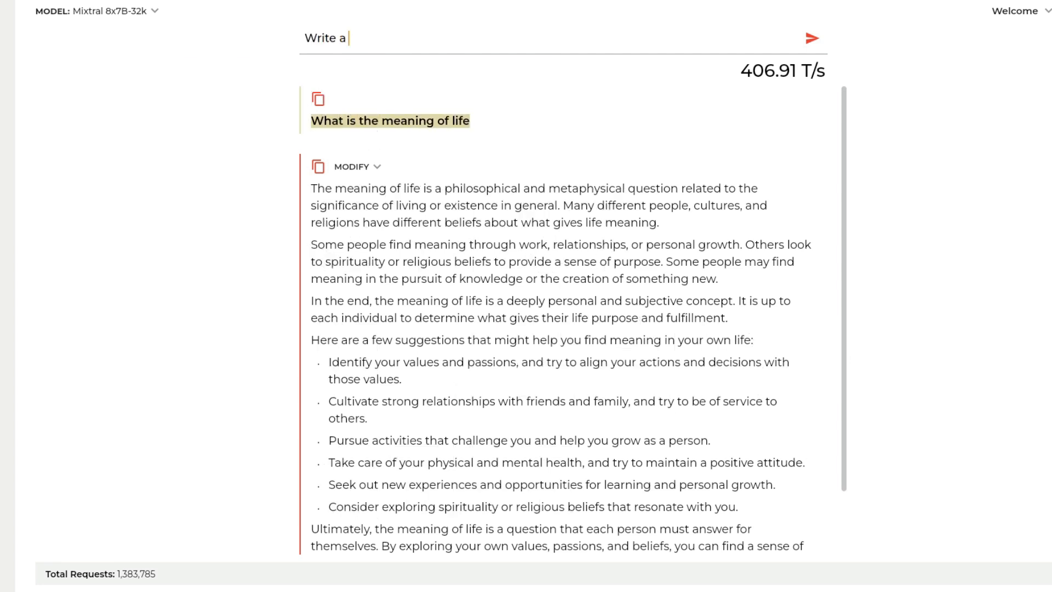
pyautogui.write(' joke about elon musk a')
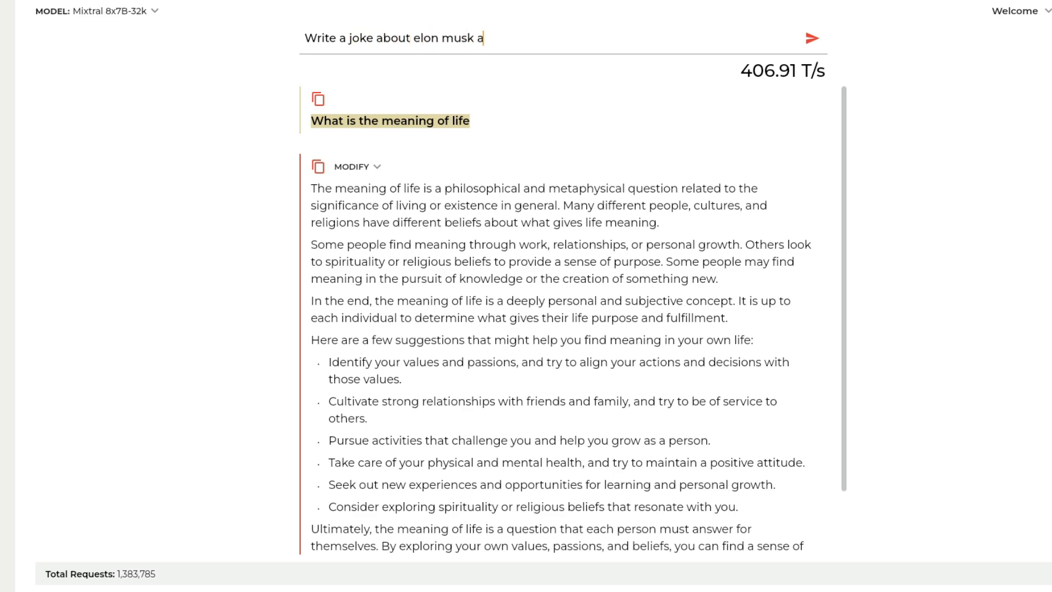
pyautogui.write('nd make it really')
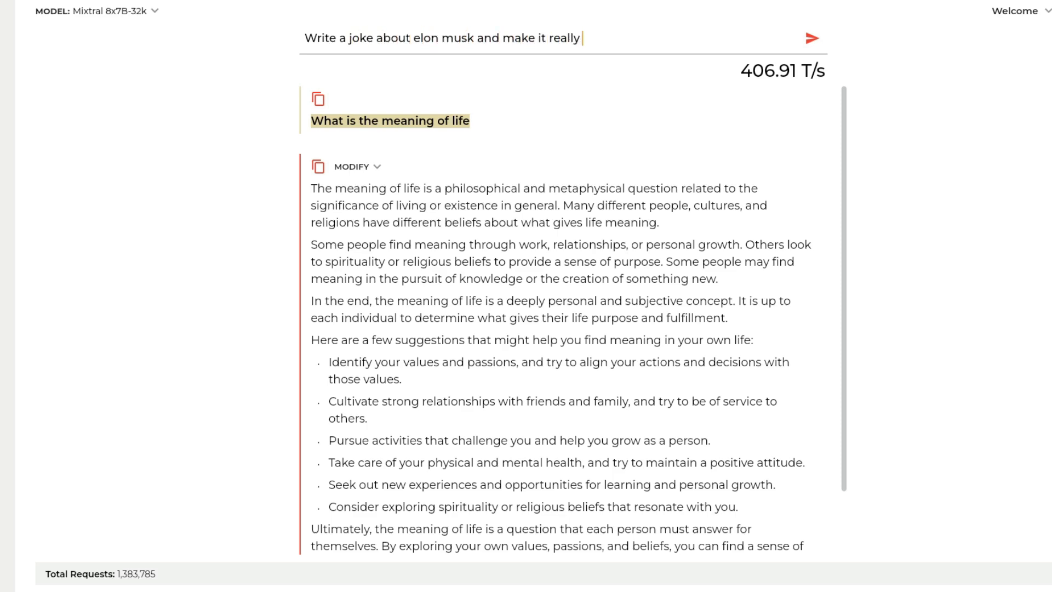
pyautogui.write(' big')
# - Send the Elon Musk joke prompt and emphasise the 490.83 T/s speed readout
pyautogui.press('Return')
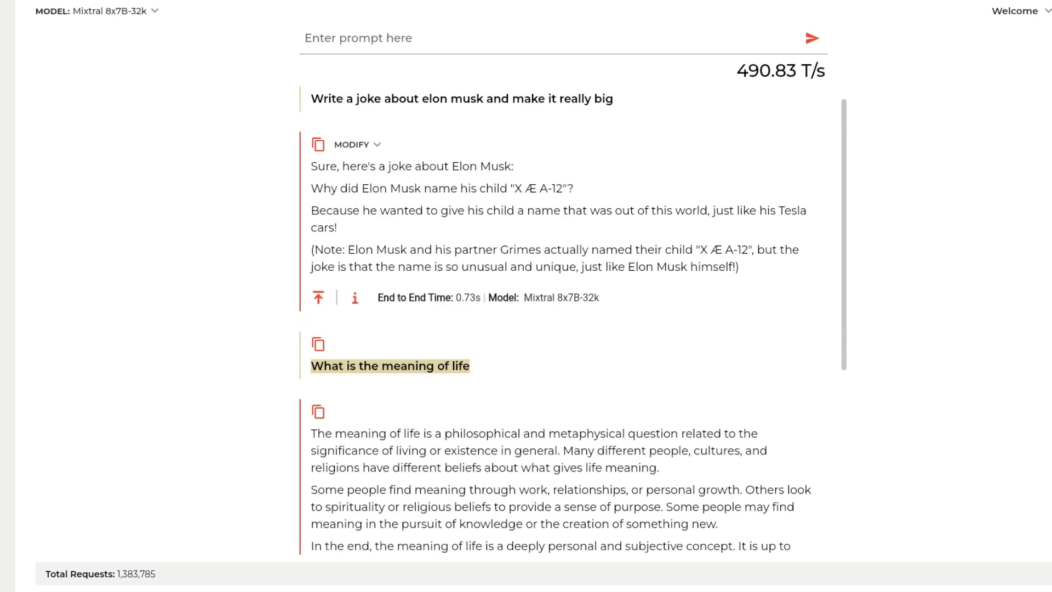
pyautogui.moveTo(738, 69); pyautogui.dragTo(824, 75)
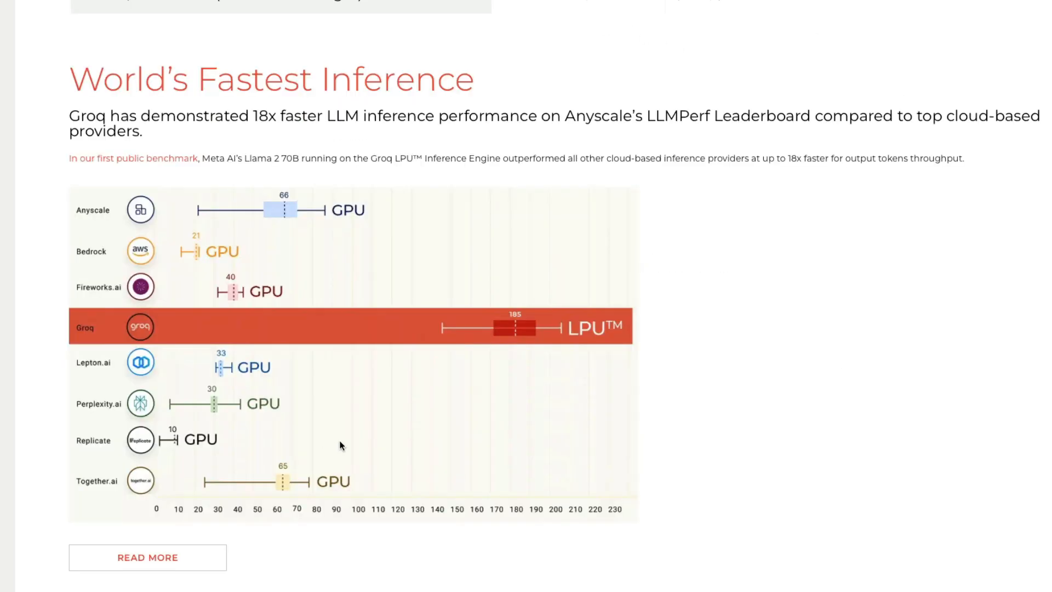
# - Highlight Groq's full claim of 18x faster inference on Anyscale's LLMPerf Leaderboard
pyautogui.moveTo(69, 118); pyautogui.dragTo(345, 116)
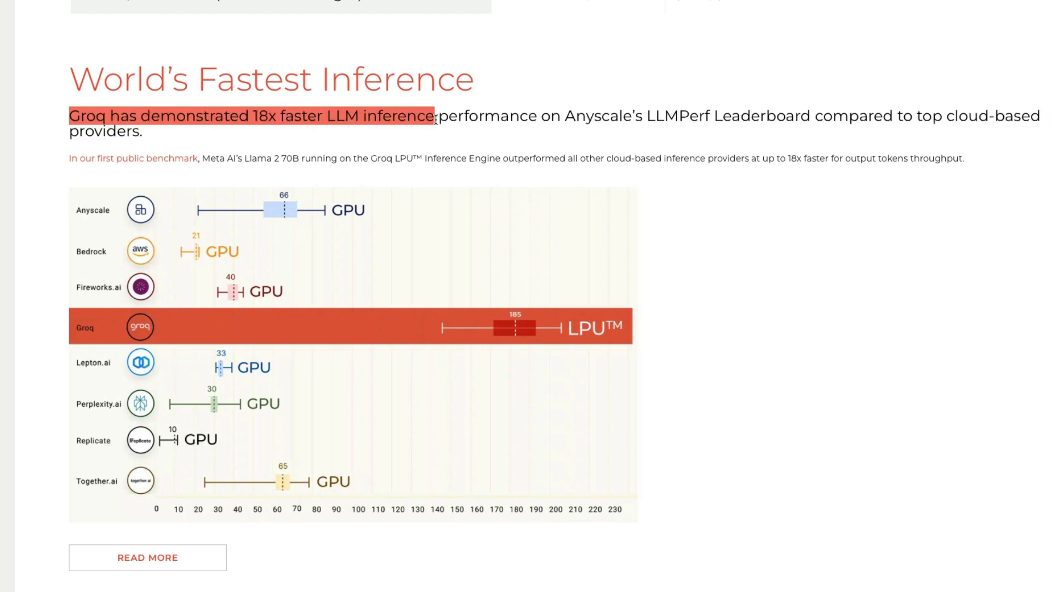
pyautogui.moveTo(346, 115)
pyautogui.mouseDown()
pyautogui.moveTo(605, 128)
pyautogui.moveTo(803, 119)
pyautogui.mouseUp()
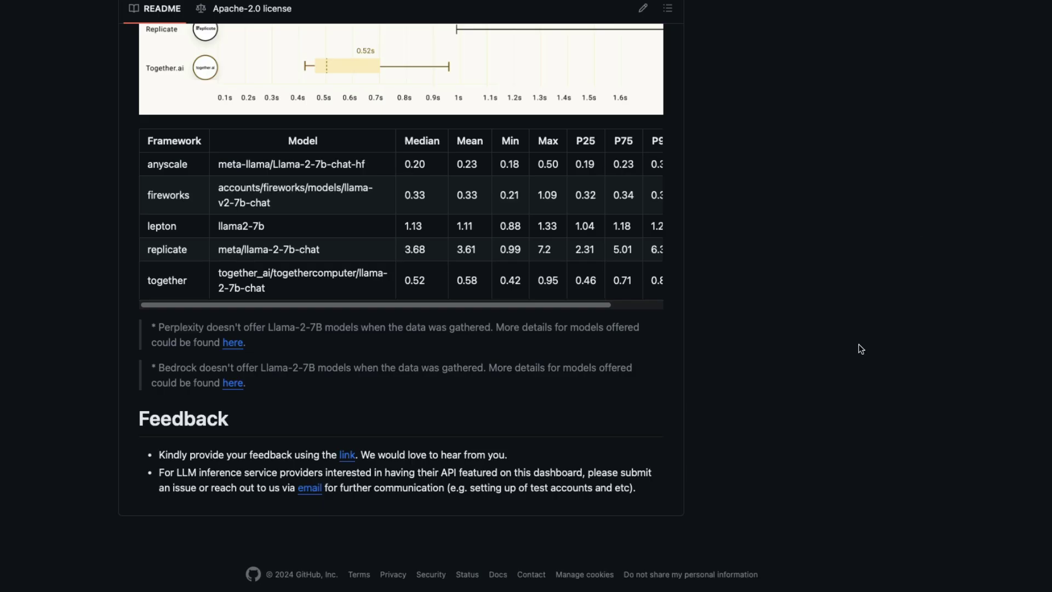
pyautogui.scroll(10, 830, 349)
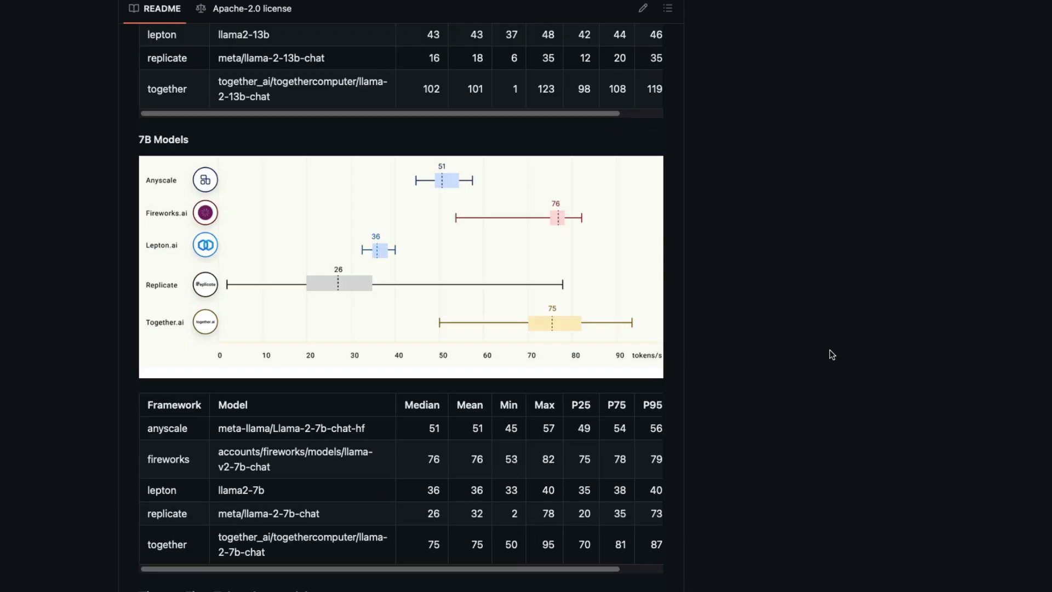
pyautogui.scroll(5, 830, 350)
pyautogui.scroll(3, 830, 349)
pyautogui.scroll(8, 830, 349)
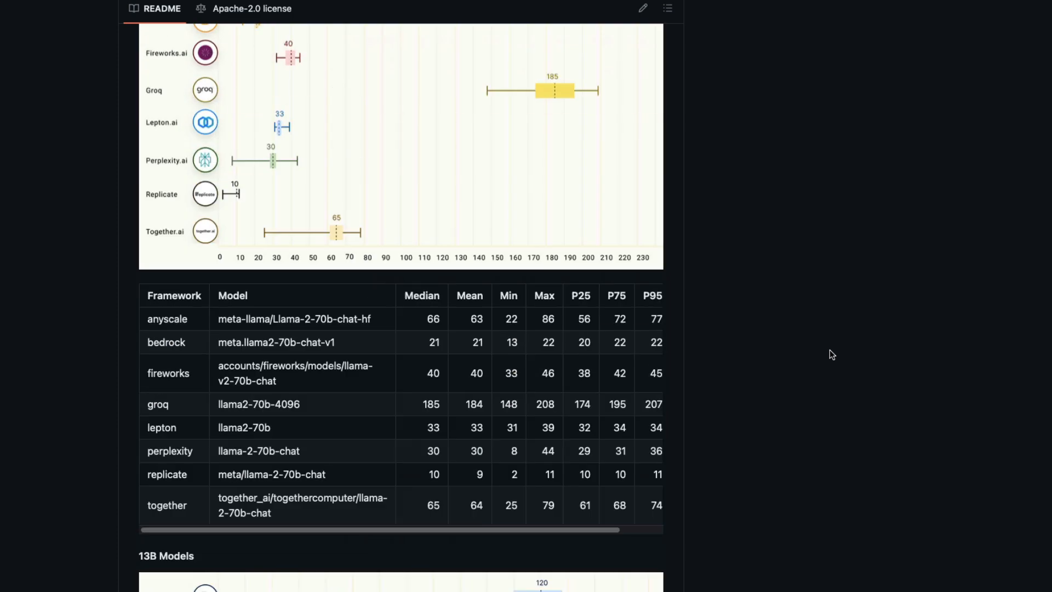
pyautogui.scroll(8, 830, 350)
pyautogui.scroll(5, 829, 350)
pyautogui.scroll(8, 829, 350)
pyautogui.scroll(5, 830, 349)
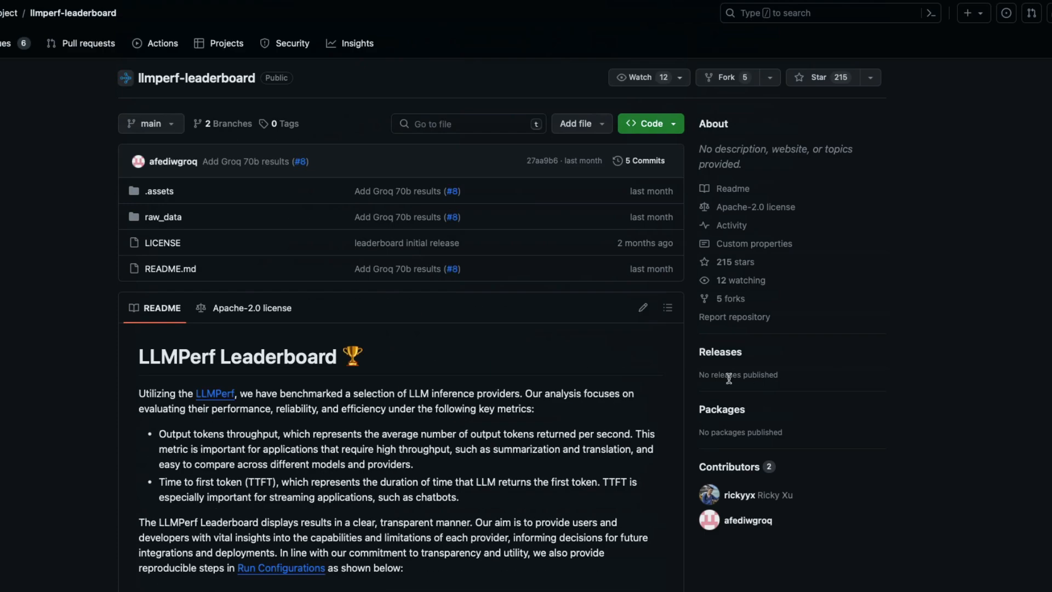
pyautogui.scroll(-8, 729, 379)
pyautogui.scroll(-8, 729, 379)
pyautogui.scroll(-8, 729, 379)
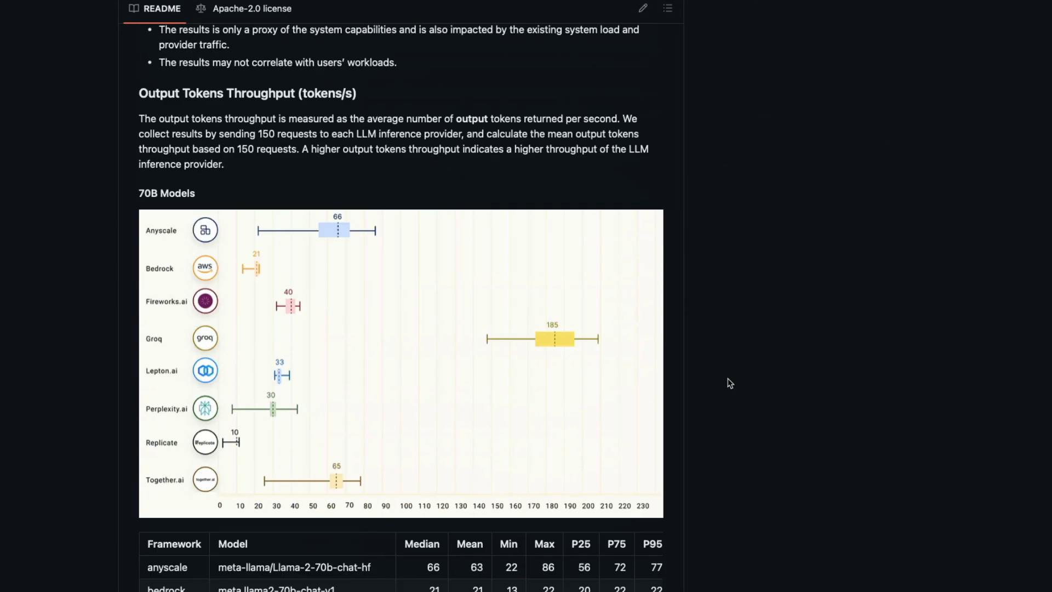
pyautogui.scroll(-6, 729, 379)
pyautogui.scroll(2, 729, 383)
pyautogui.scroll(1, 729, 383)
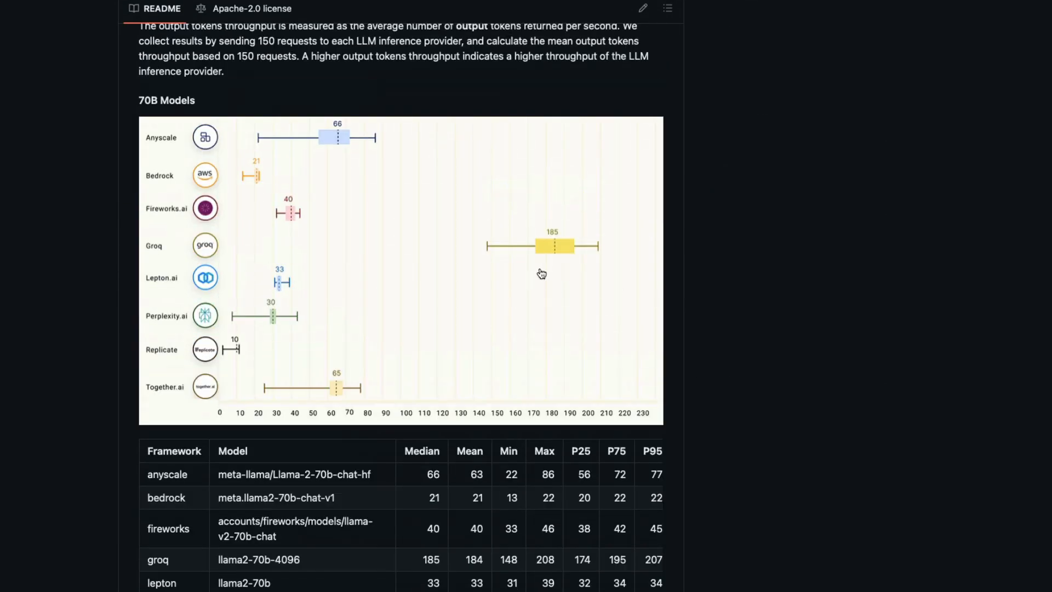
pyautogui.scroll(1, 565, 270)
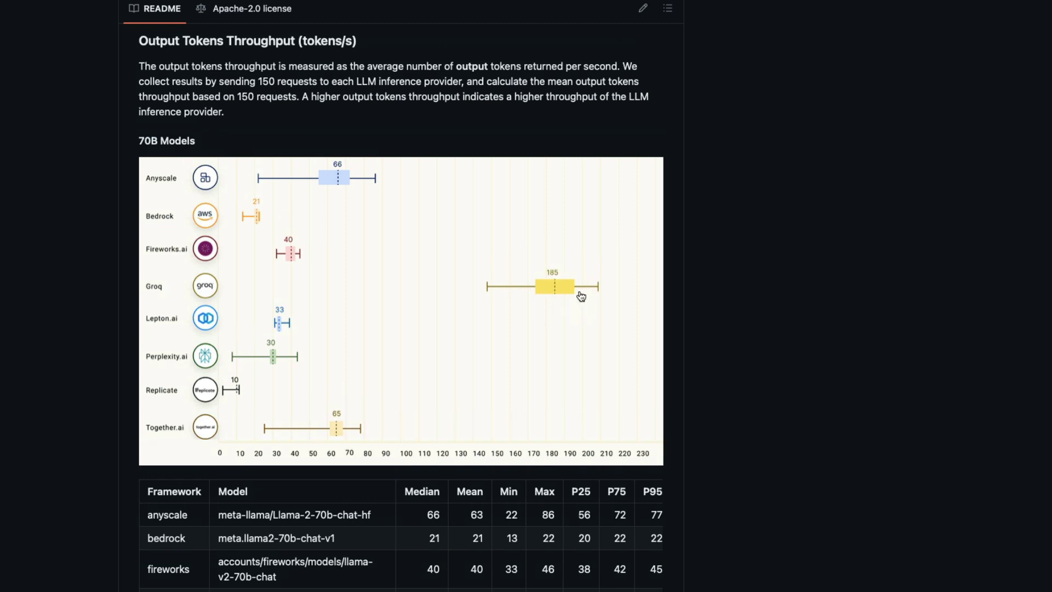
pyautogui.scroll(1, 581, 296)
pyautogui.scroll(1, 581, 297)
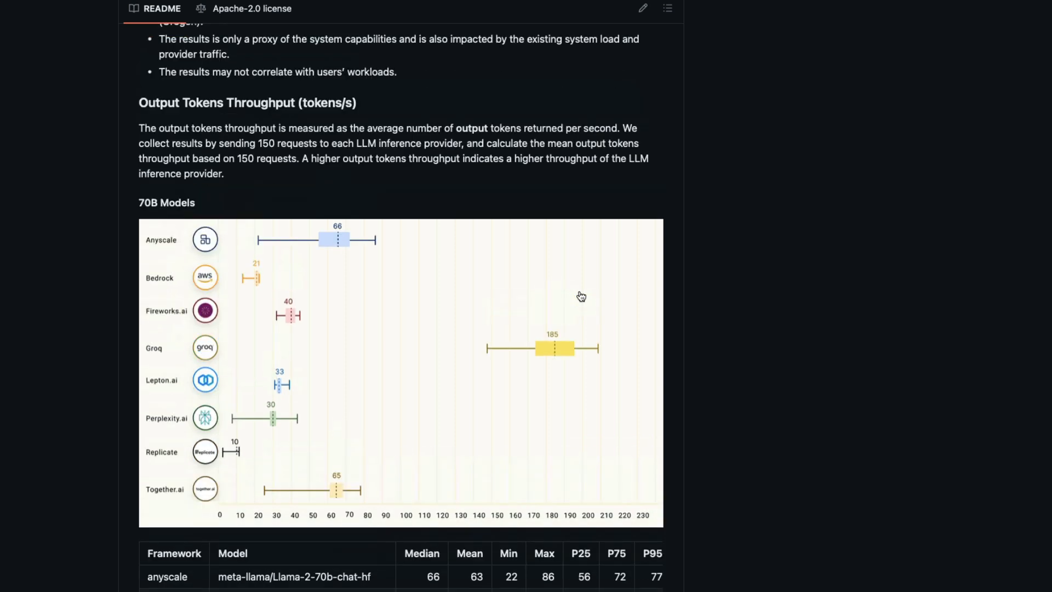
# - Emphasise the Output Tokens Throughput heading in the llmperf-leaderboard README
pyautogui.moveTo(140, 103); pyautogui.dragTo(393, 102)
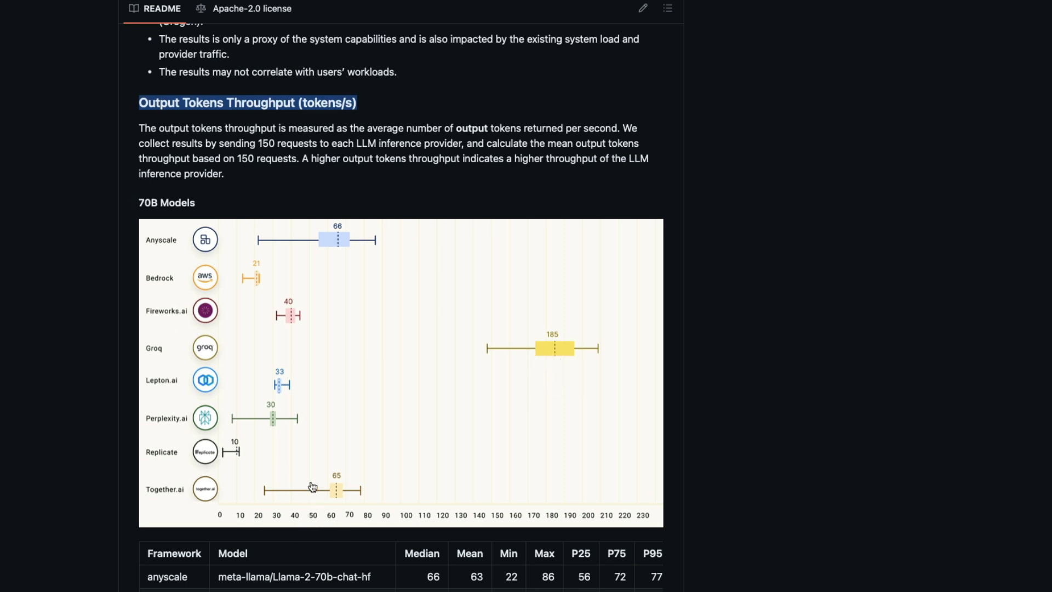
pyautogui.scroll(-10, 338, 461)
pyautogui.scroll(-10, 338, 461)
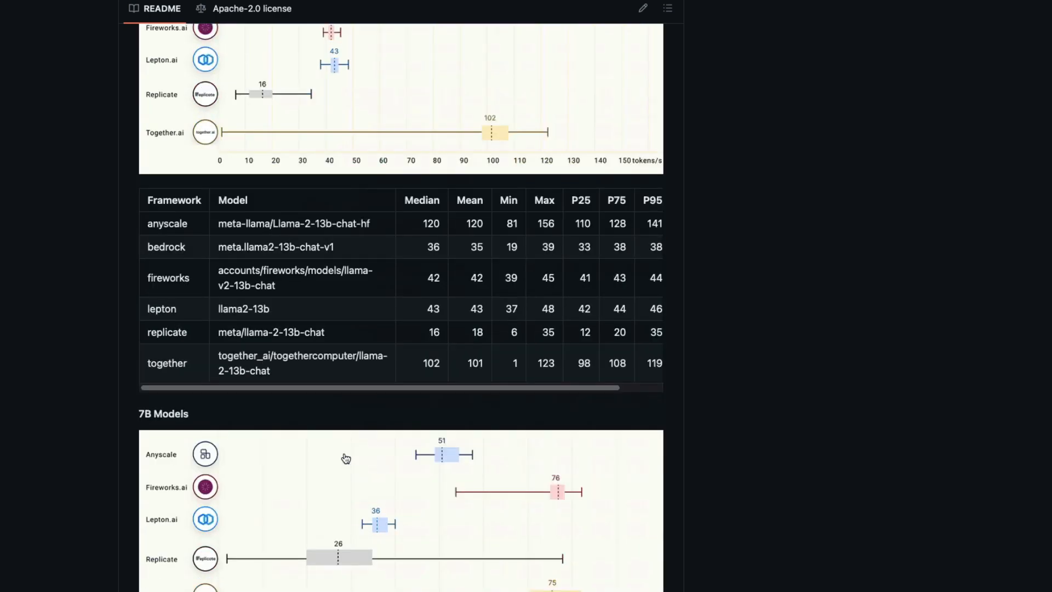
pyautogui.scroll(-5, 342, 454)
pyautogui.scroll(-8, 342, 454)
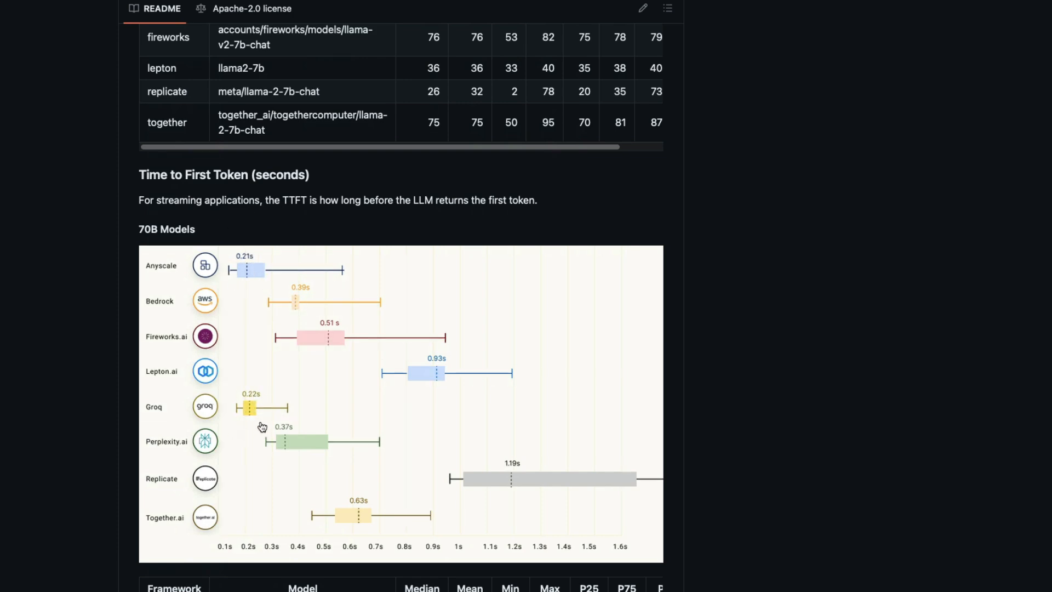
pyautogui.scroll(5, 262, 426)
pyautogui.scroll(5, 262, 427)
pyautogui.scroll(5, 262, 426)
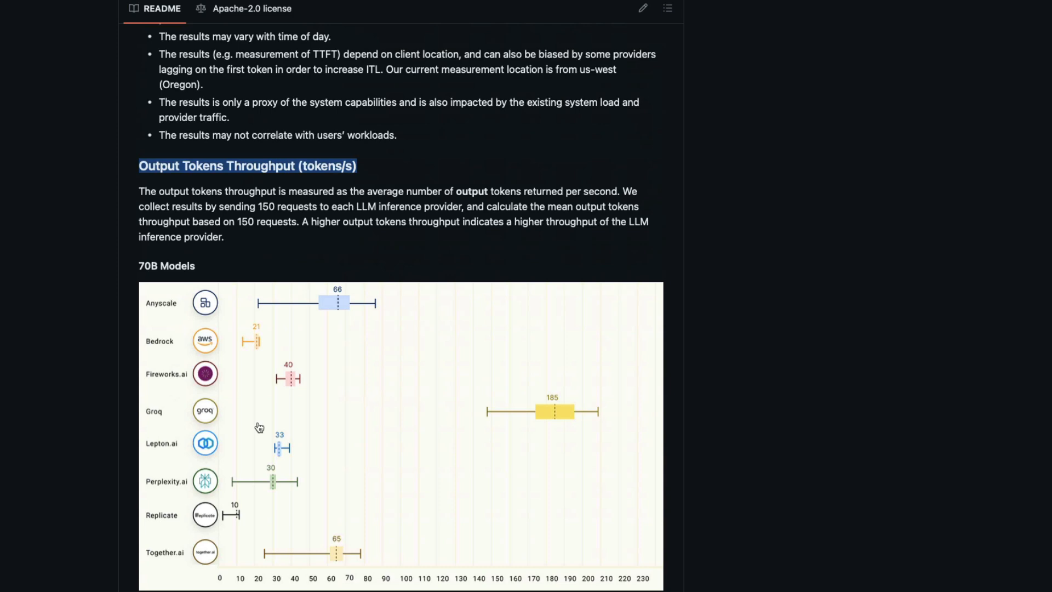
pyautogui.scroll(-2, 259, 427)
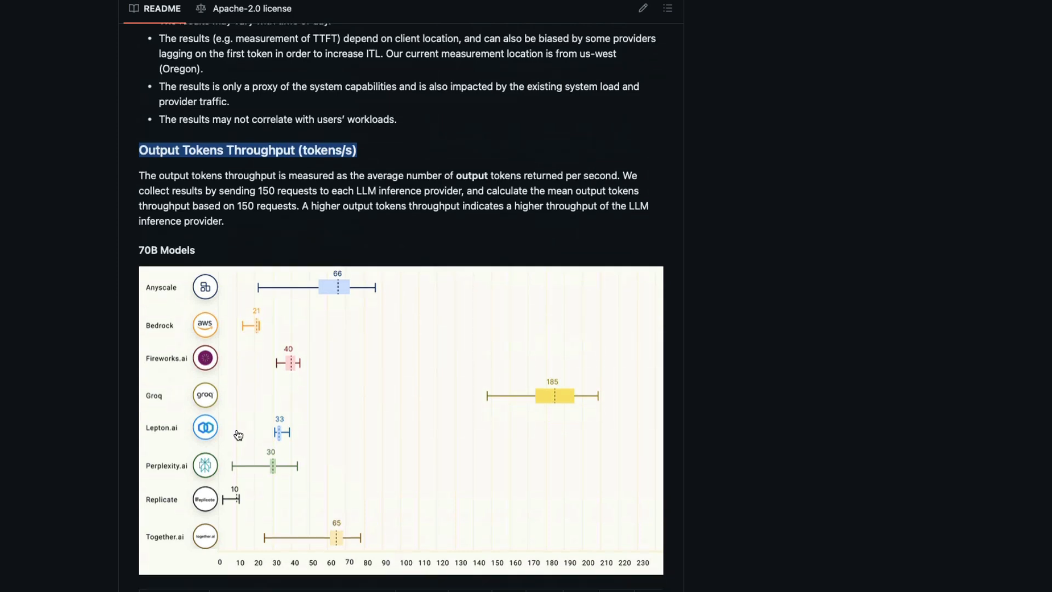
pyautogui.scroll(-6, 259, 427)
pyautogui.scroll(4, 193, 333)
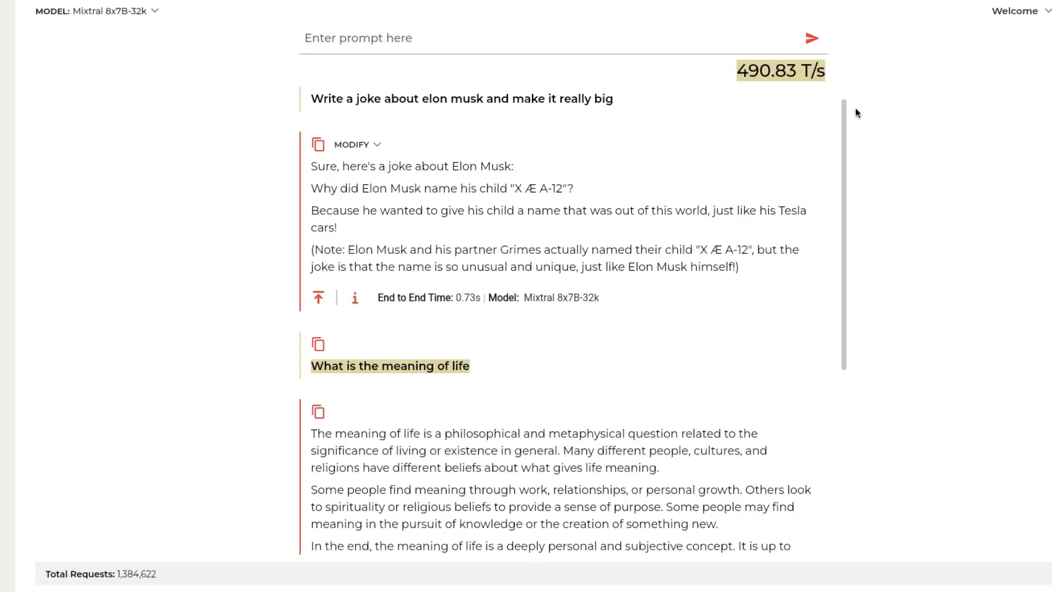
# - Show GroqChat's MODEL list with choices such as Llama 2 70B-4k
pyautogui.click(107, 11)
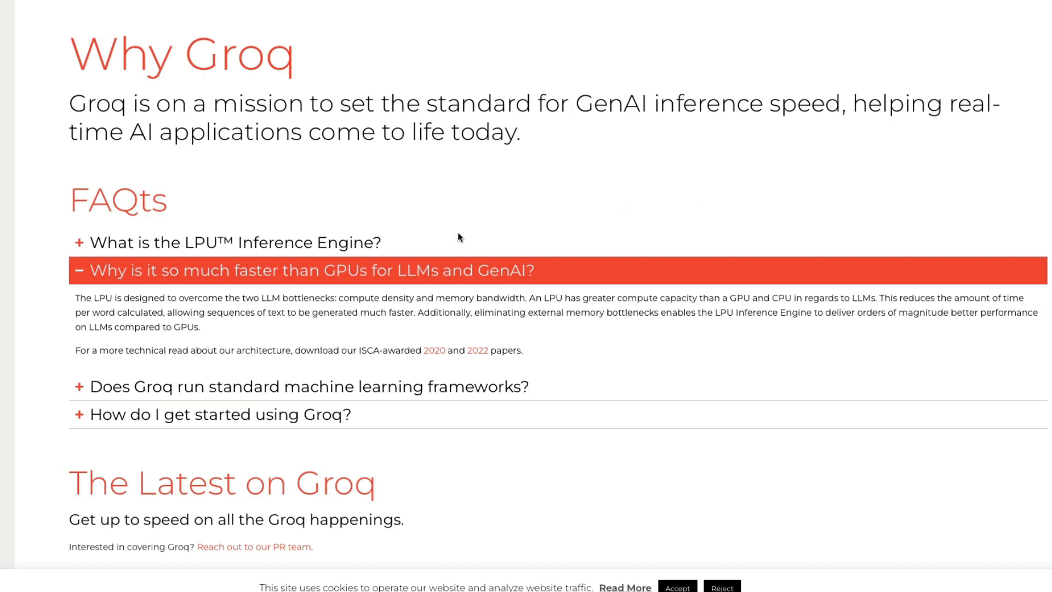
# - Reveal the LPU Inference Engine FAQ answer, emphasise 'Language Processing Unit', then jump to the top of together.ai pricing
pyautogui.click(458, 242)
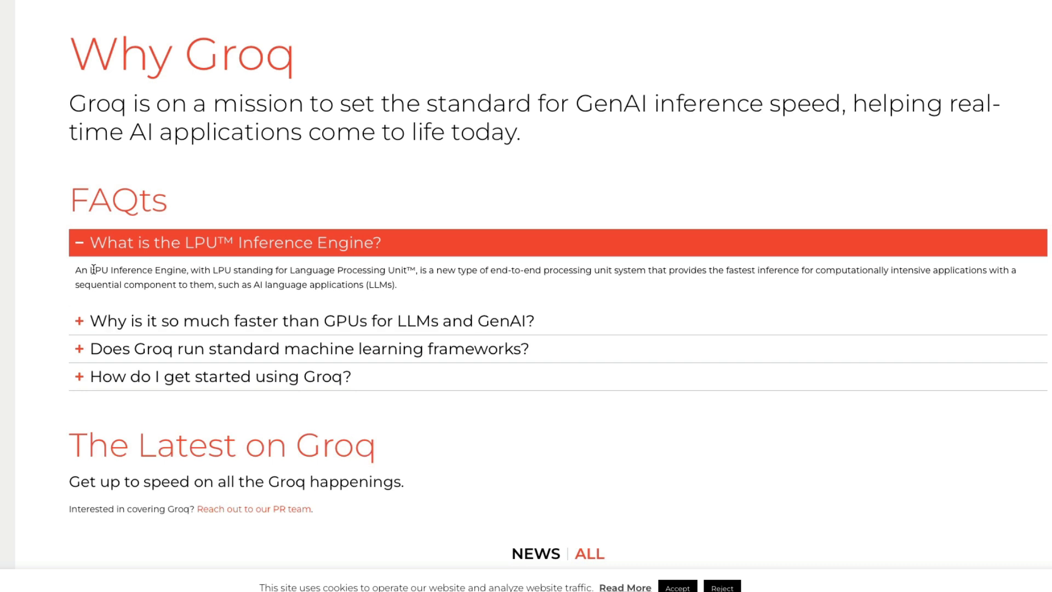
pyautogui.moveTo(90, 270); pyautogui.dragTo(188, 268)
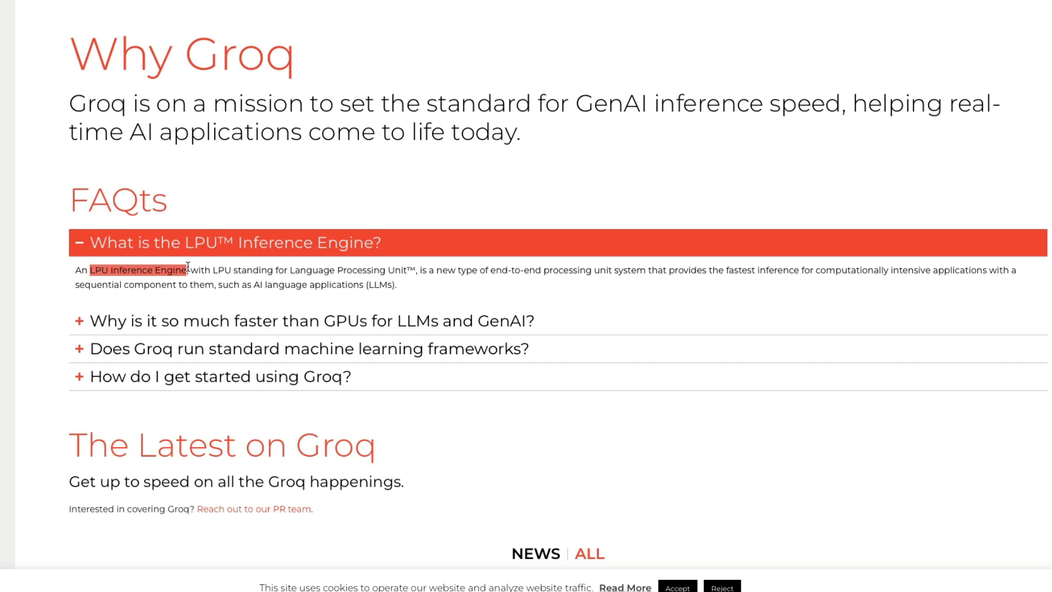
pyautogui.moveTo(291, 270); pyautogui.dragTo(416, 273)
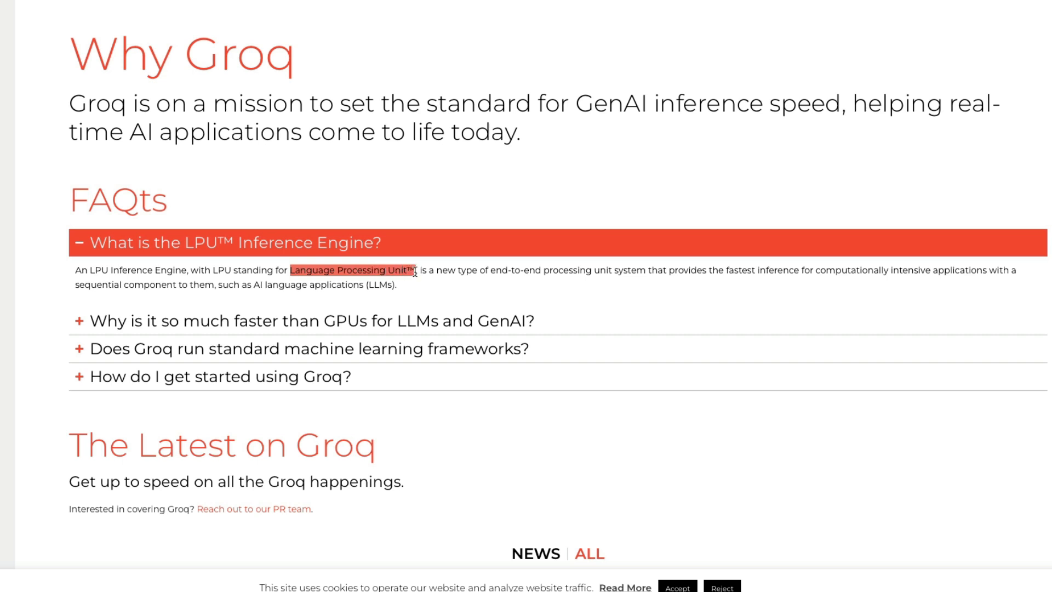
pyautogui.doubleClick(328, 269)
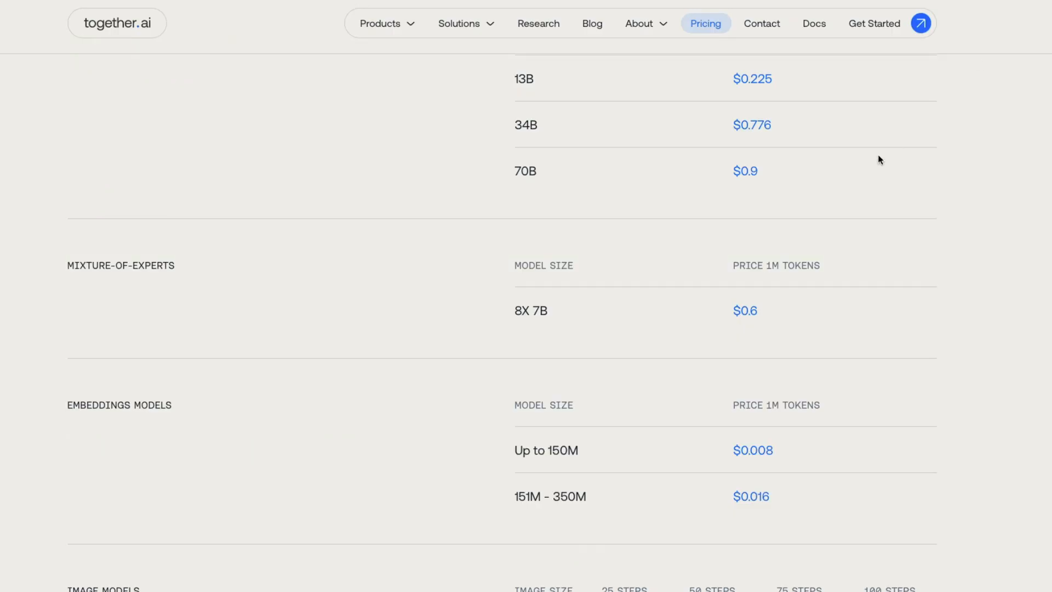
pyautogui.press('Home')
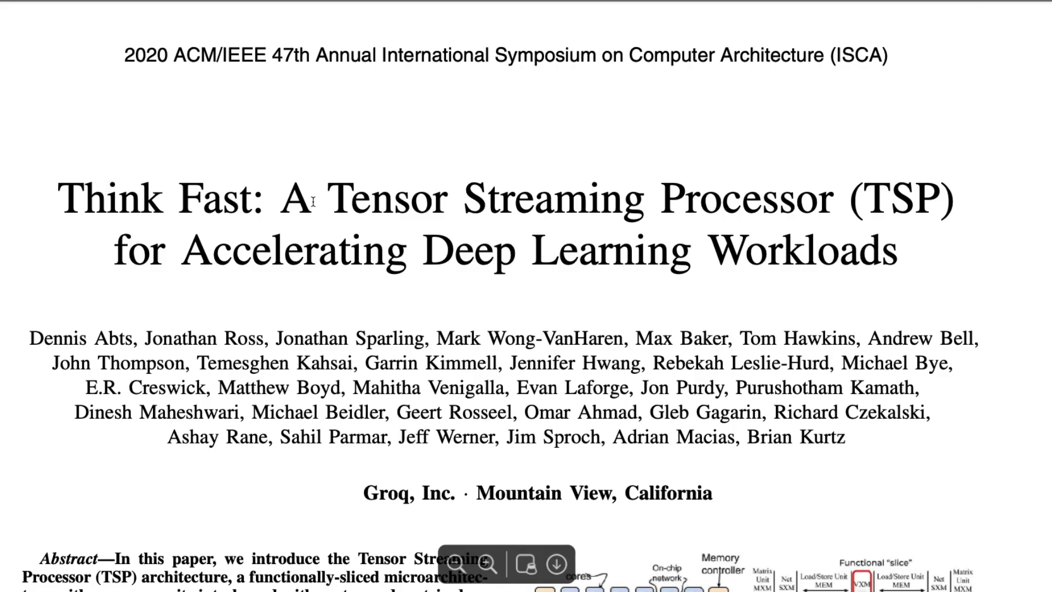
# - Highlight the paper's Tensor Streaming Processor title and the phrase Accelerating Deep Learning Workloads
pyautogui.moveTo(282, 202); pyautogui.dragTo(960, 202)
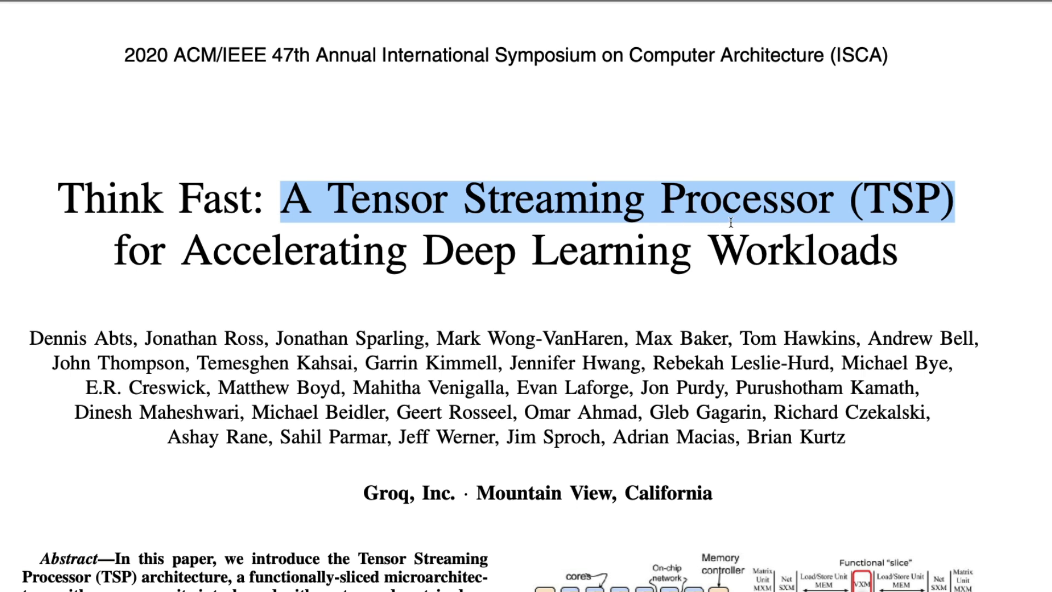
pyautogui.moveTo(177, 254); pyautogui.dragTo(917, 267)
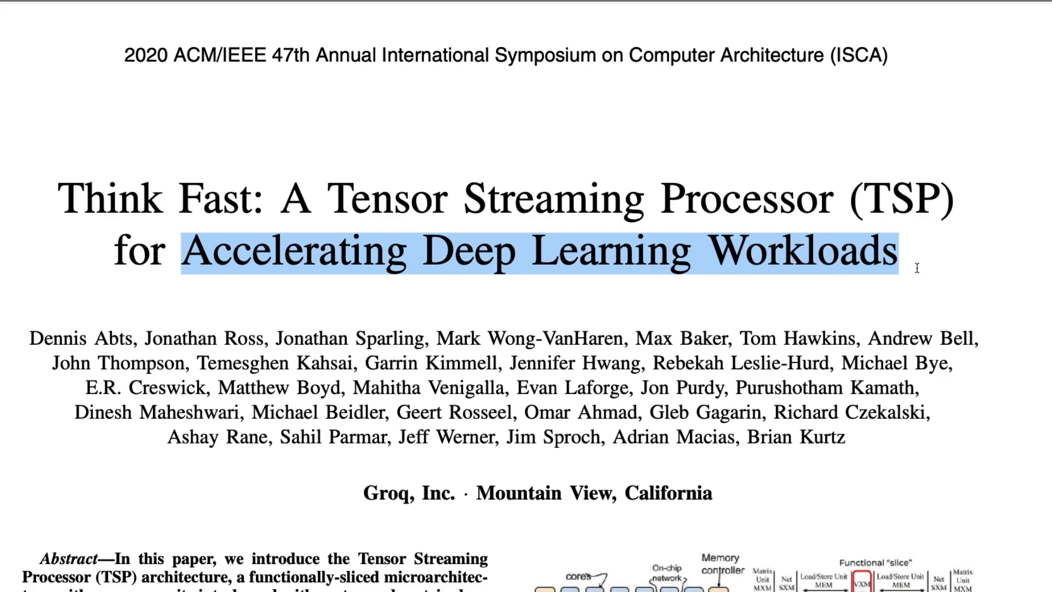
pyautogui.scroll(-5, 633, 272)
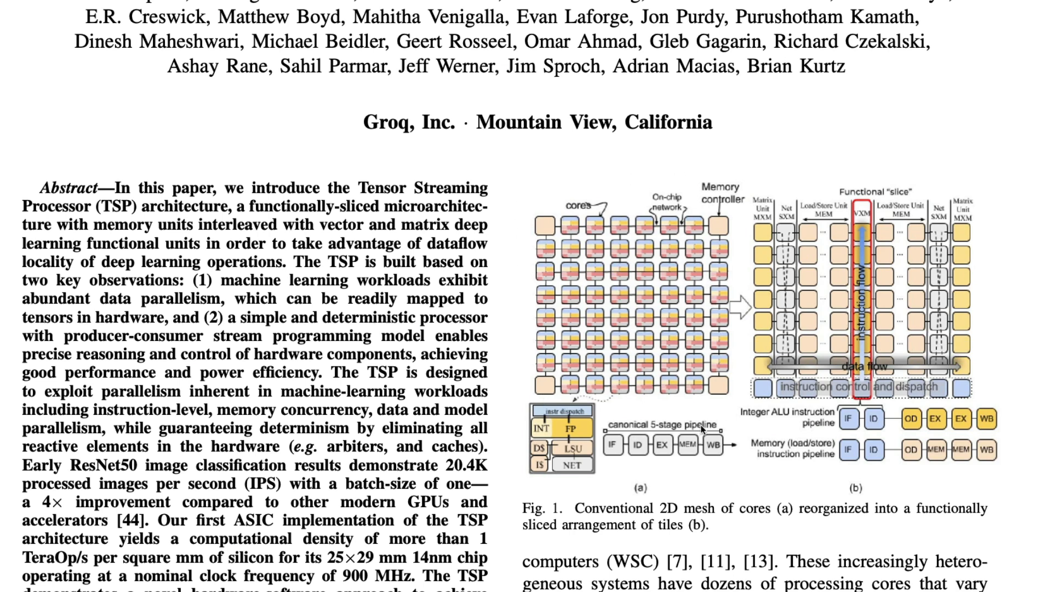
pyautogui.scroll(5, 701, 427)
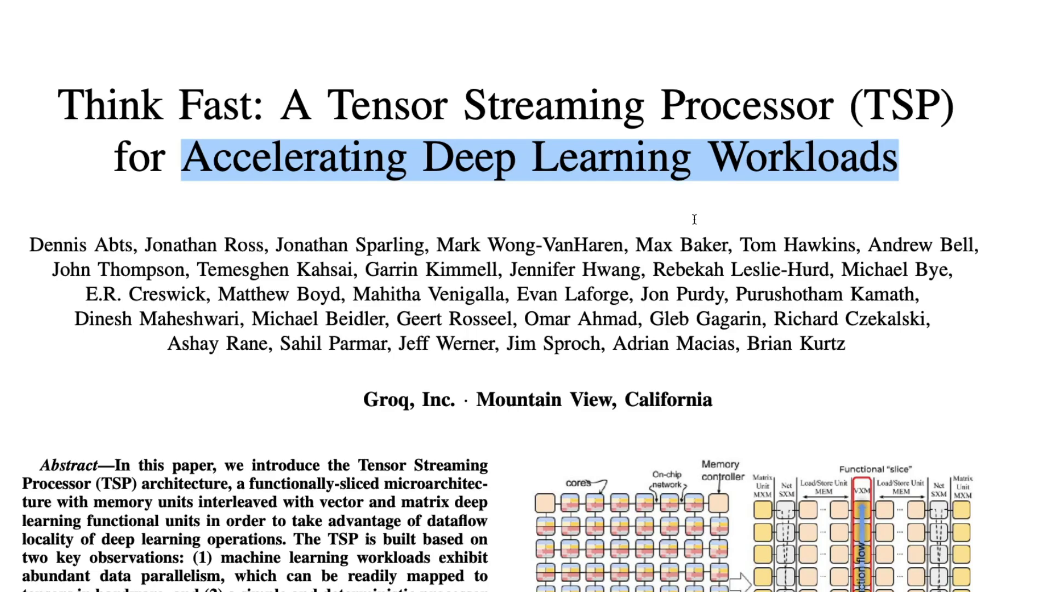
pyautogui.scroll(-5, 698, 220)
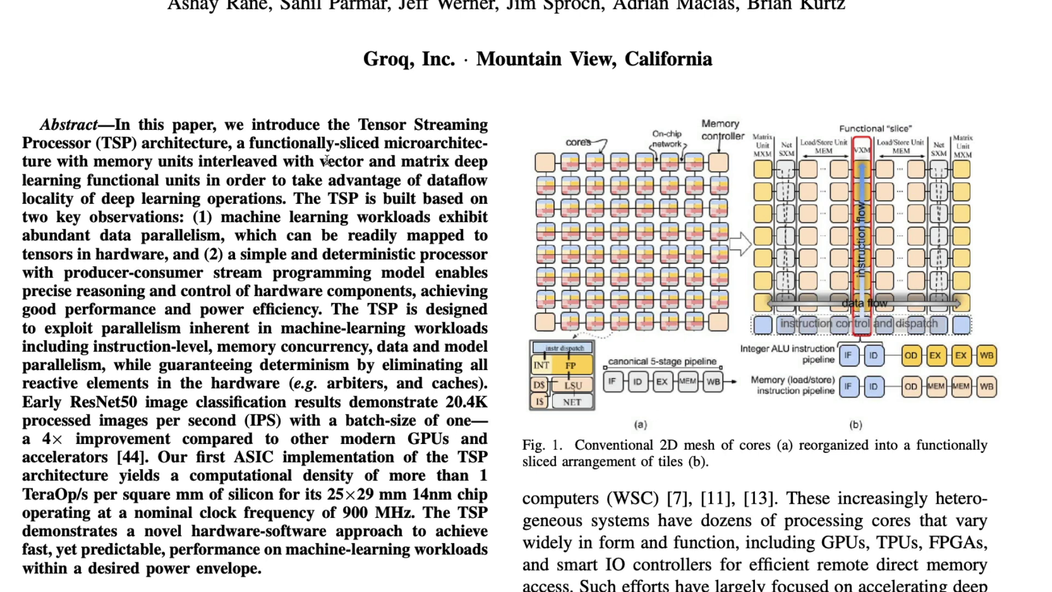
# - Highlight the abstract's first sentence introducing the TSP as a functionally-sliced microarchitecture
pyautogui.moveTo(234, 126); pyautogui.dragTo(471, 143)
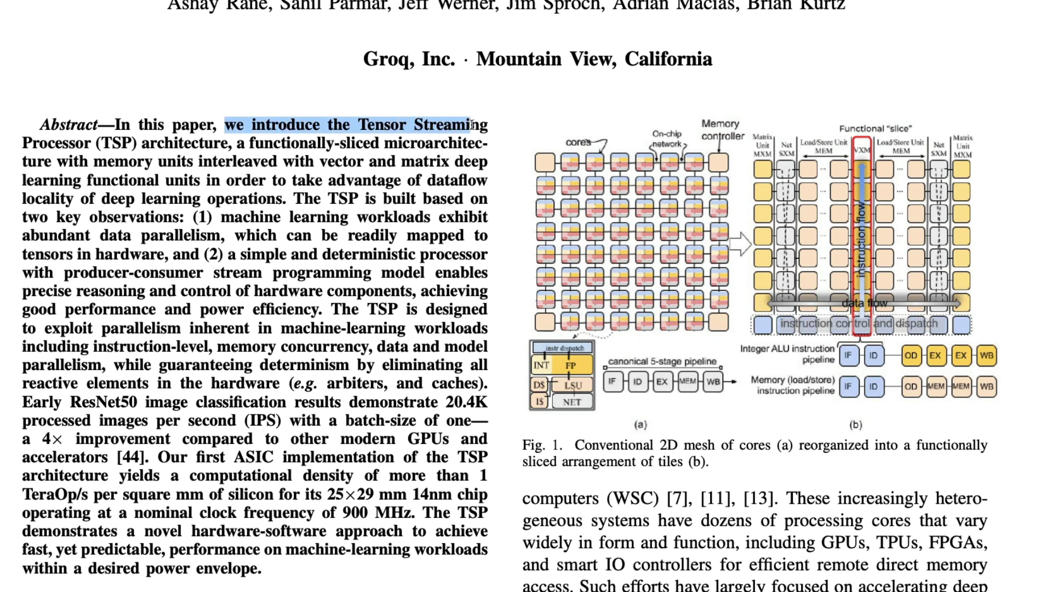
pyautogui.scroll(5, 471, 143)
pyautogui.scroll(2, 330, 213)
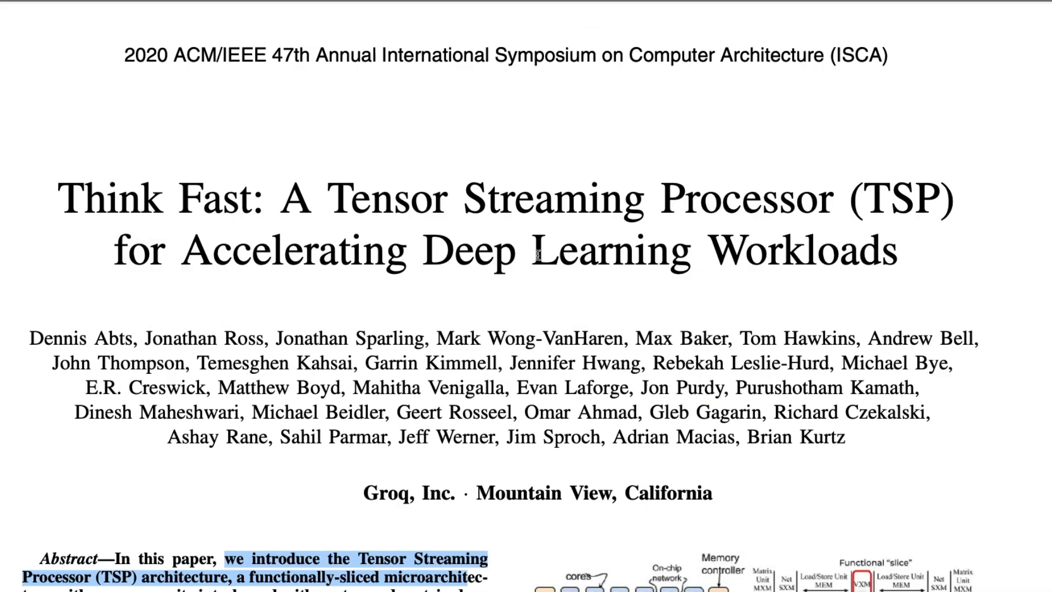
pyautogui.moveTo(132, 57); pyautogui.dragTo(237, 59)
pyautogui.click(237, 58)
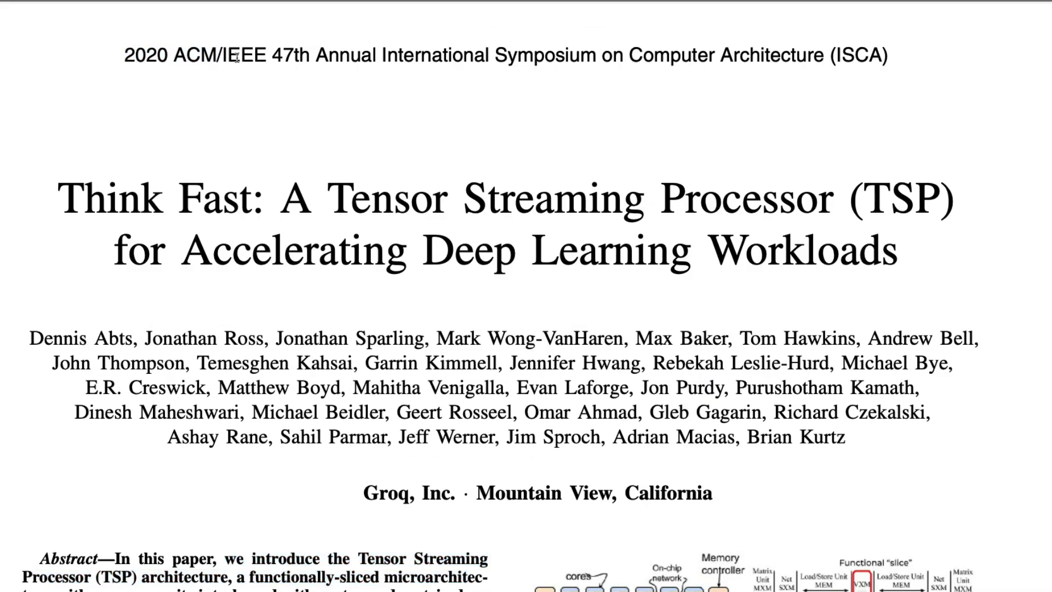
pyautogui.scroll(-5, 369, 259)
pyautogui.scroll(-3, 371, 268)
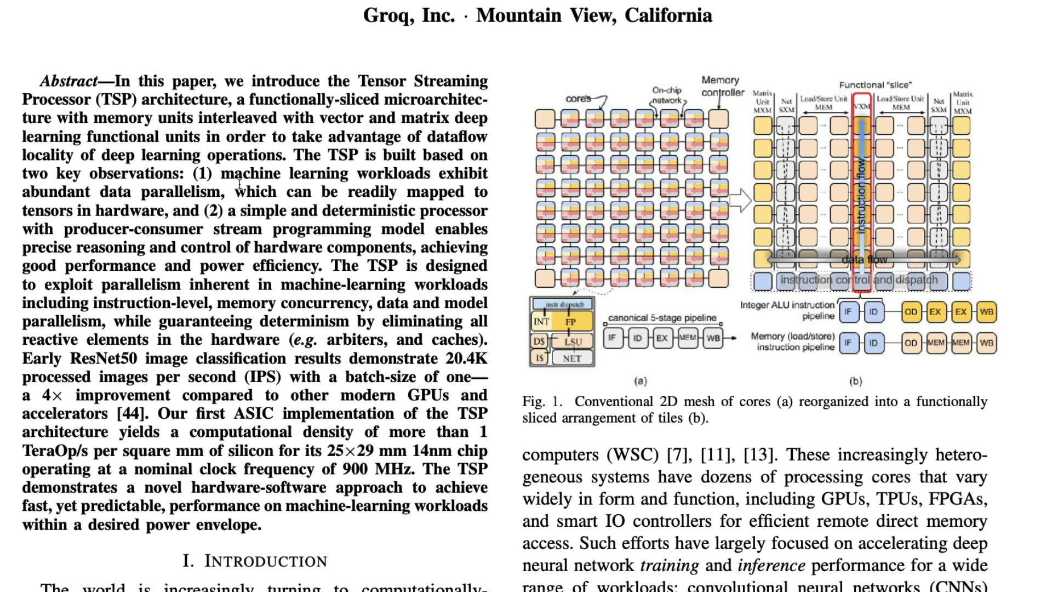
pyautogui.moveTo(228, 81)
pyautogui.mouseDown()
pyautogui.moveTo(224, 102)
pyautogui.moveTo(379, 100)
pyautogui.mouseUp()
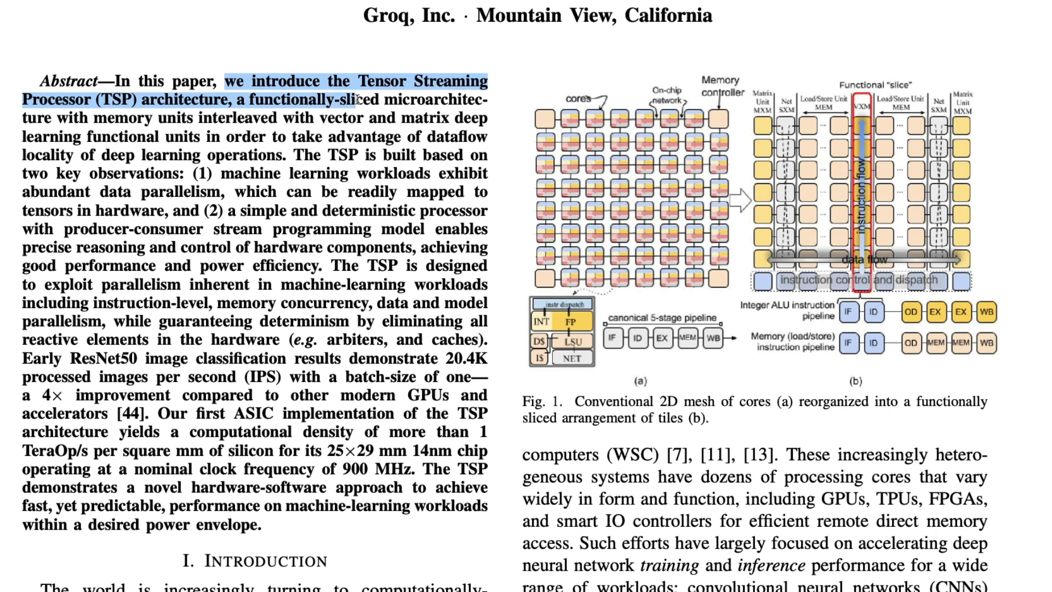
pyautogui.moveTo(379, 100)
pyautogui.mouseDown()
pyautogui.moveTo(149, 117)
pyautogui.moveTo(490, 120)
pyautogui.moveTo(295, 138)
pyautogui.mouseUp()
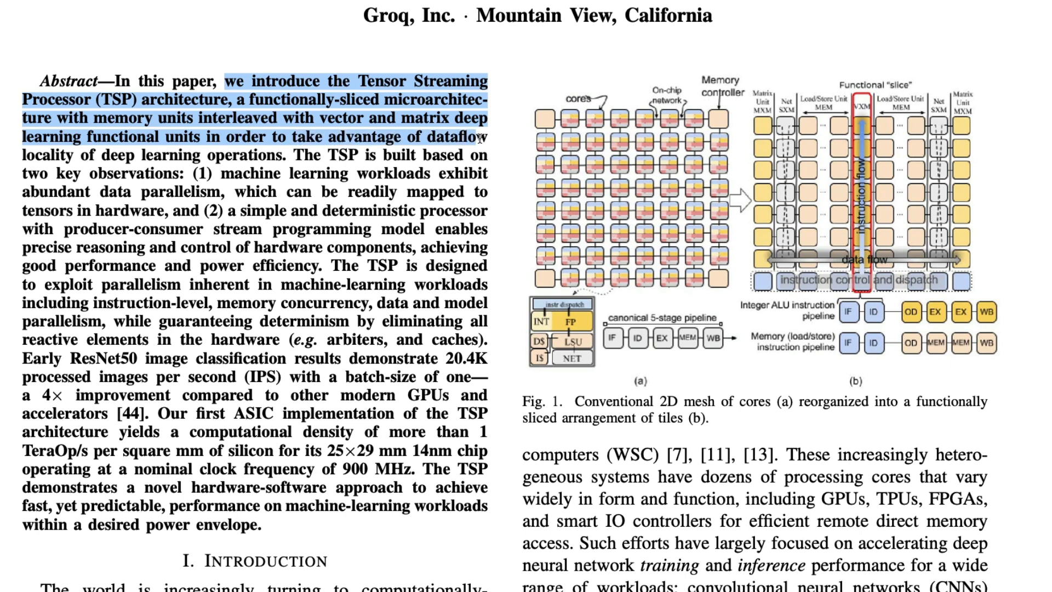
pyautogui.moveTo(295, 137)
pyautogui.mouseDown()
pyautogui.moveTo(233, 156)
pyautogui.moveTo(131, 155)
pyautogui.moveTo(289, 156)
pyautogui.mouseUp()
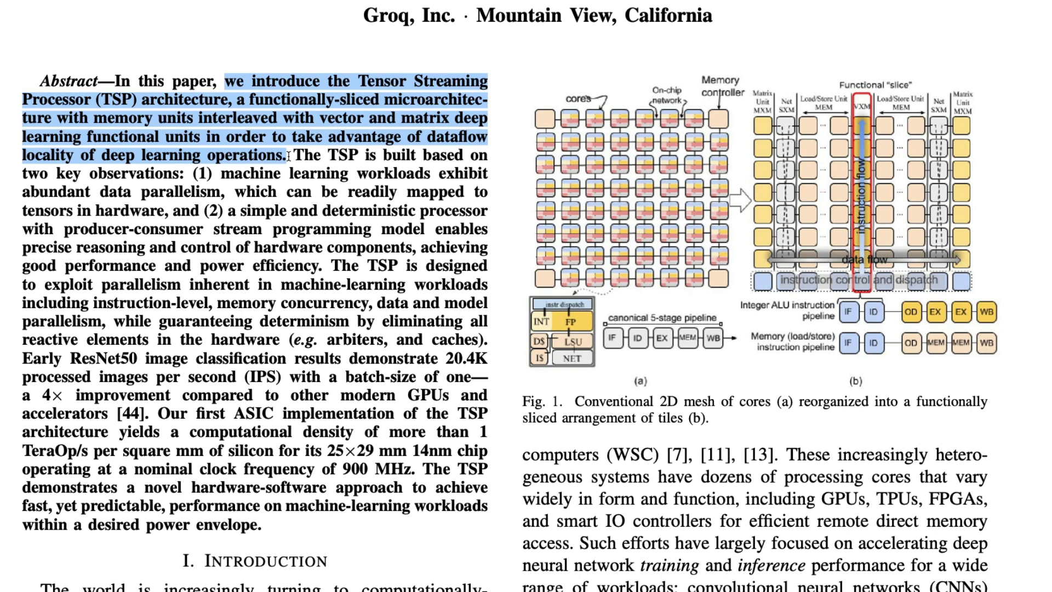
# - Highlight 'functionally-sliced microarchitecture', the abundant-data-parallelism observation through 'tensors in hardware', and begin the second observation
pyautogui.click(289, 156)
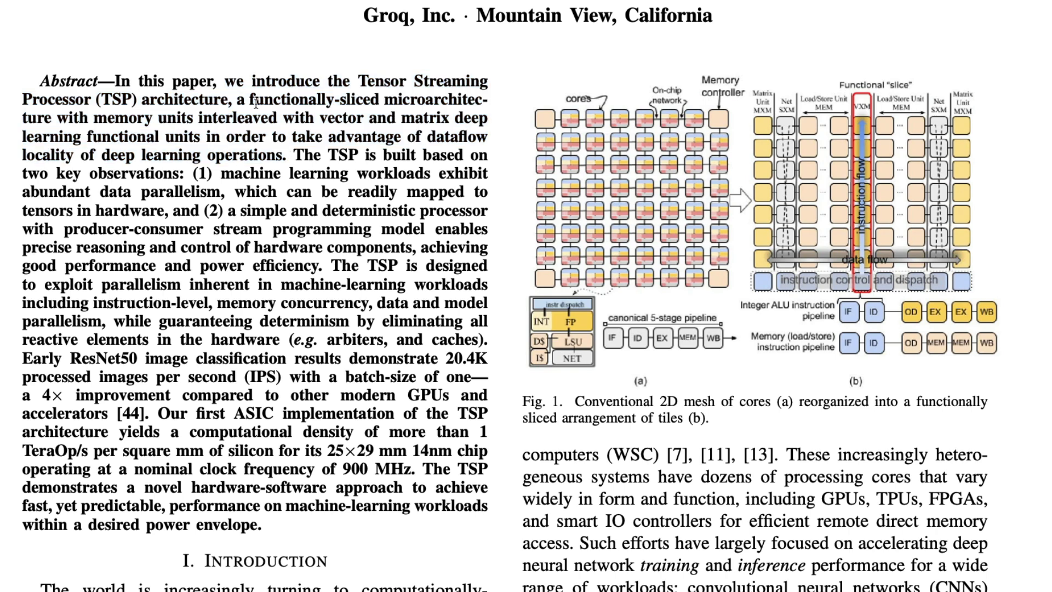
pyautogui.moveTo(251, 99)
pyautogui.mouseDown()
pyautogui.moveTo(341, 103)
pyautogui.moveTo(55, 117)
pyautogui.mouseUp()
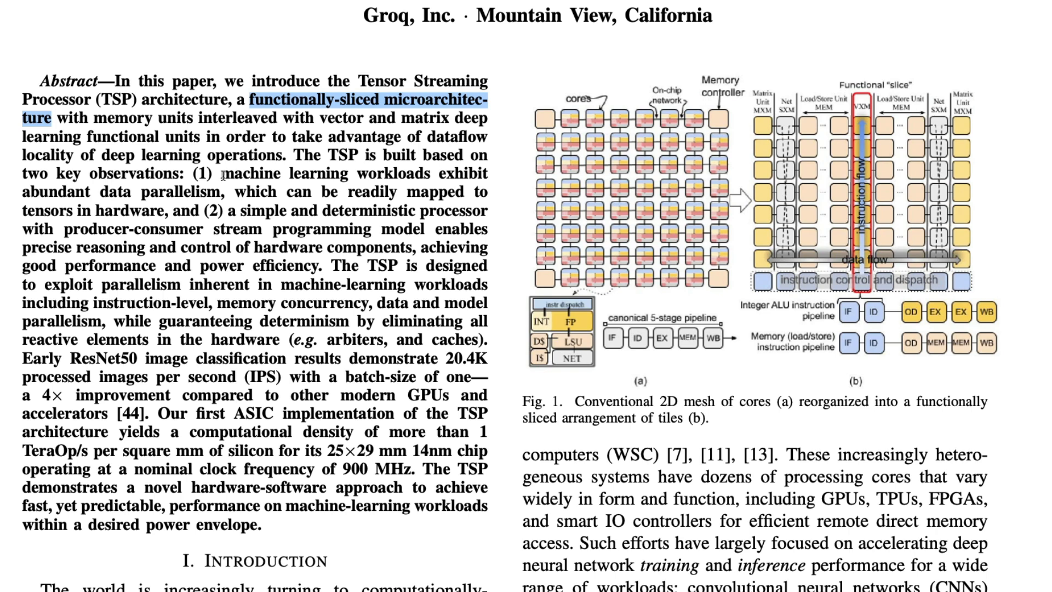
pyautogui.moveTo(223, 173)
pyautogui.mouseDown()
pyautogui.moveTo(492, 174)
pyautogui.moveTo(225, 191)
pyautogui.mouseUp()
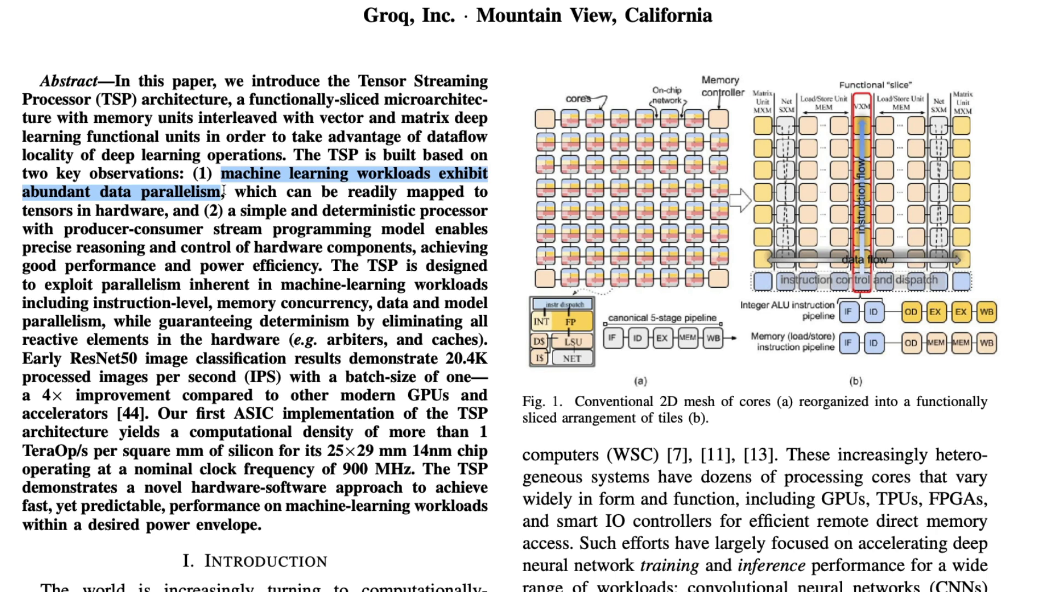
pyautogui.moveTo(224, 191)
pyautogui.mouseDown()
pyautogui.moveTo(272, 212)
pyautogui.moveTo(170, 215)
pyautogui.mouseUp()
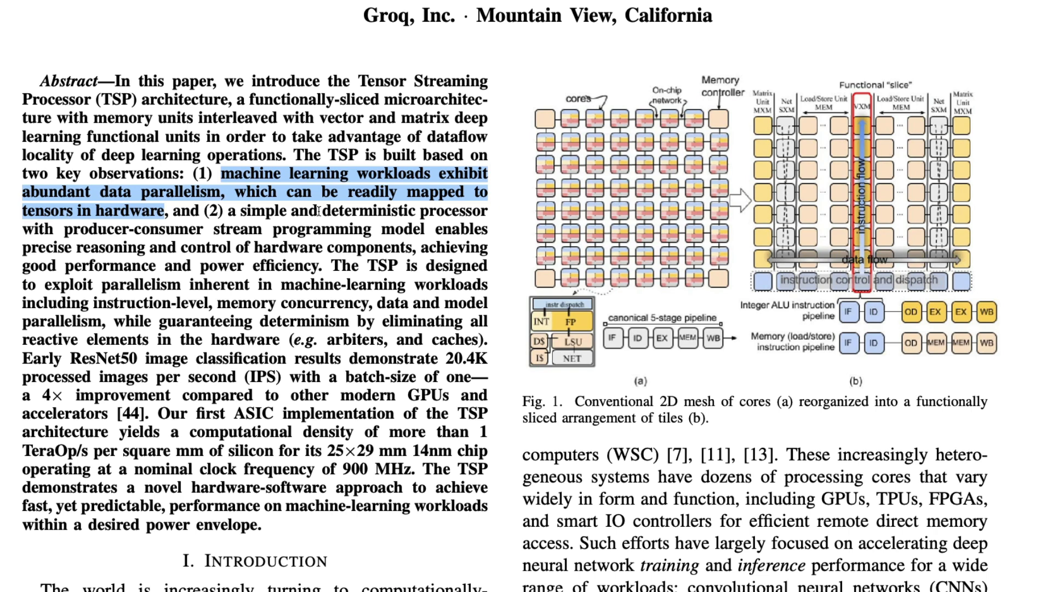
pyautogui.moveTo(229, 212)
pyautogui.mouseDown()
pyautogui.moveTo(501, 210)
pyautogui.moveTo(119, 228)
pyautogui.moveTo(378, 228)
pyautogui.moveTo(113, 248)
pyautogui.moveTo(413, 250)
pyautogui.moveTo(322, 266)
pyautogui.mouseUp()
# - Emphasise 'a simple and deterministic processor' and the words efficiency and power in the second observation
pyautogui.click(458, 237)
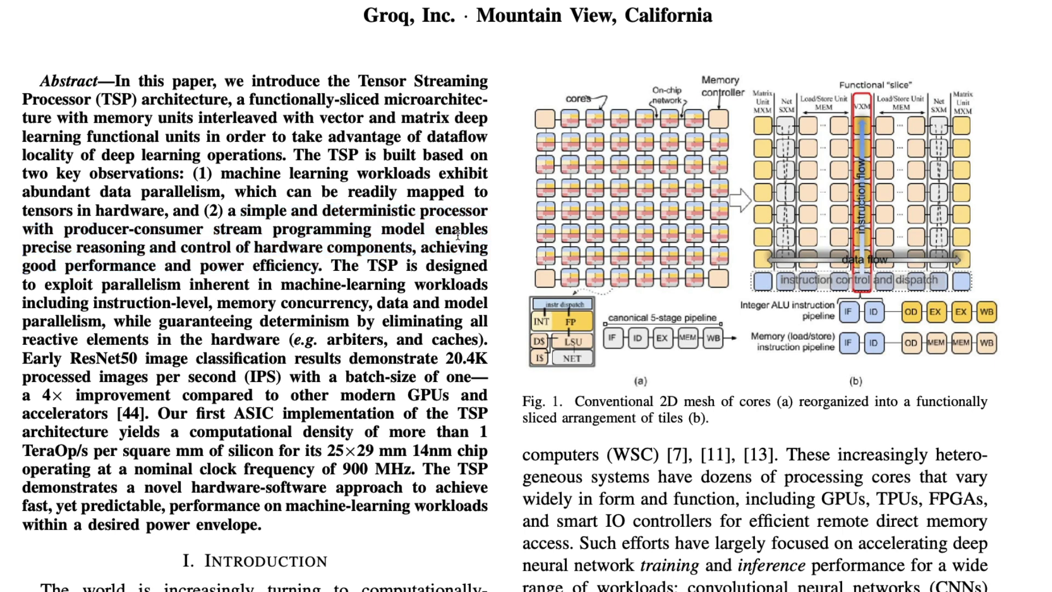
pyautogui.moveTo(321, 212); pyautogui.dragTo(490, 212)
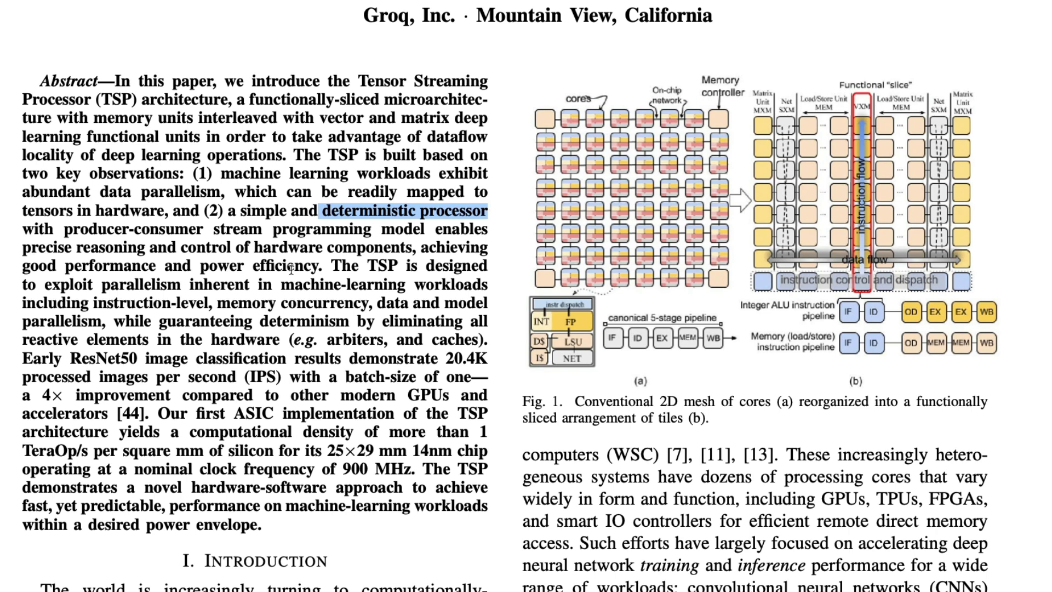
pyautogui.moveTo(288, 267); pyautogui.dragTo(355, 267)
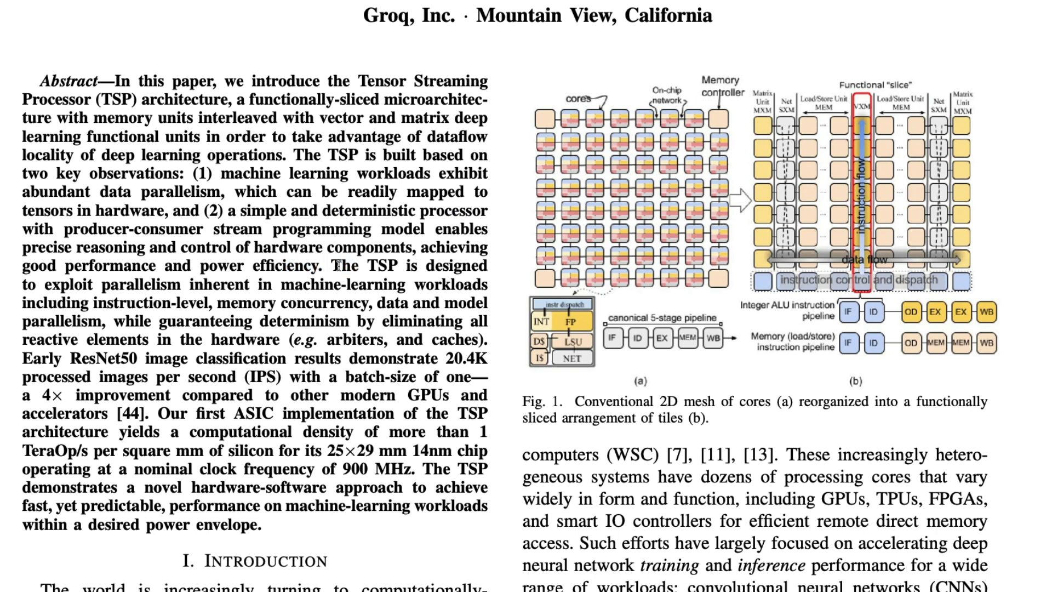
pyautogui.doubleClick(301, 265)
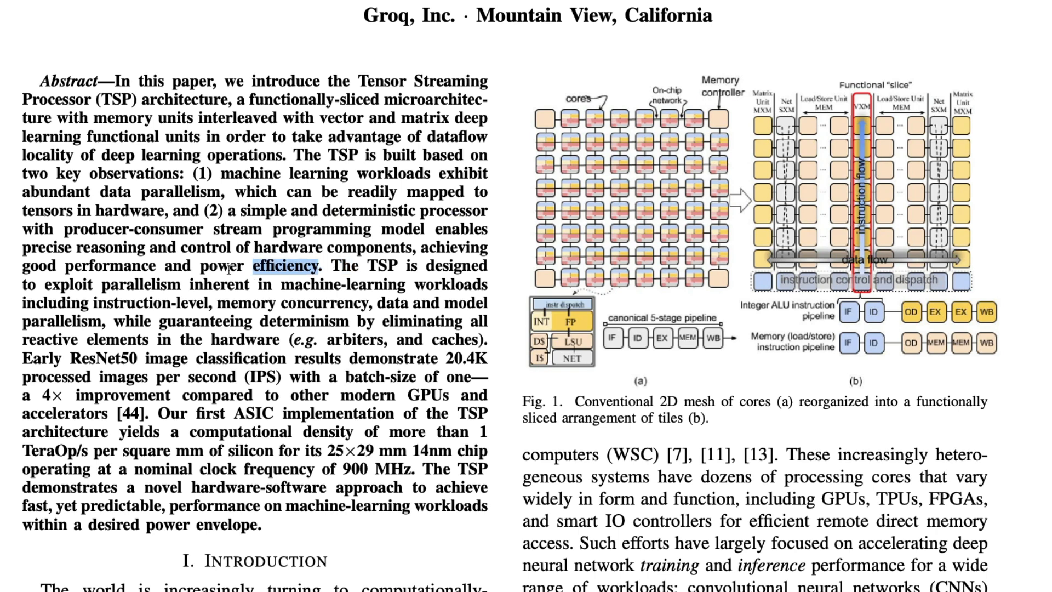
pyautogui.doubleClick(228, 268)
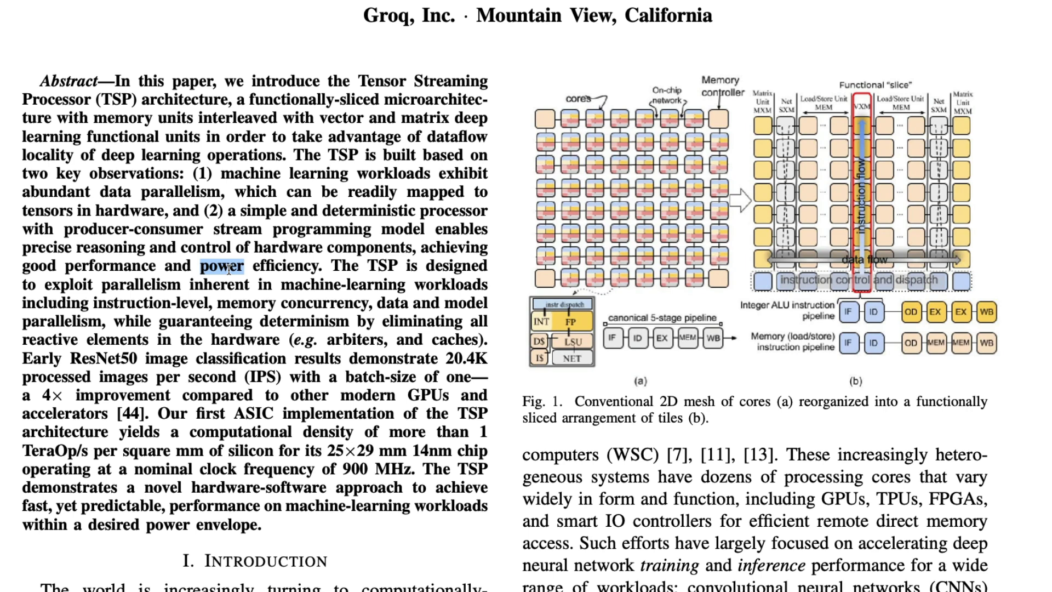
pyautogui.moveTo(323, 212); pyautogui.dragTo(420, 211)
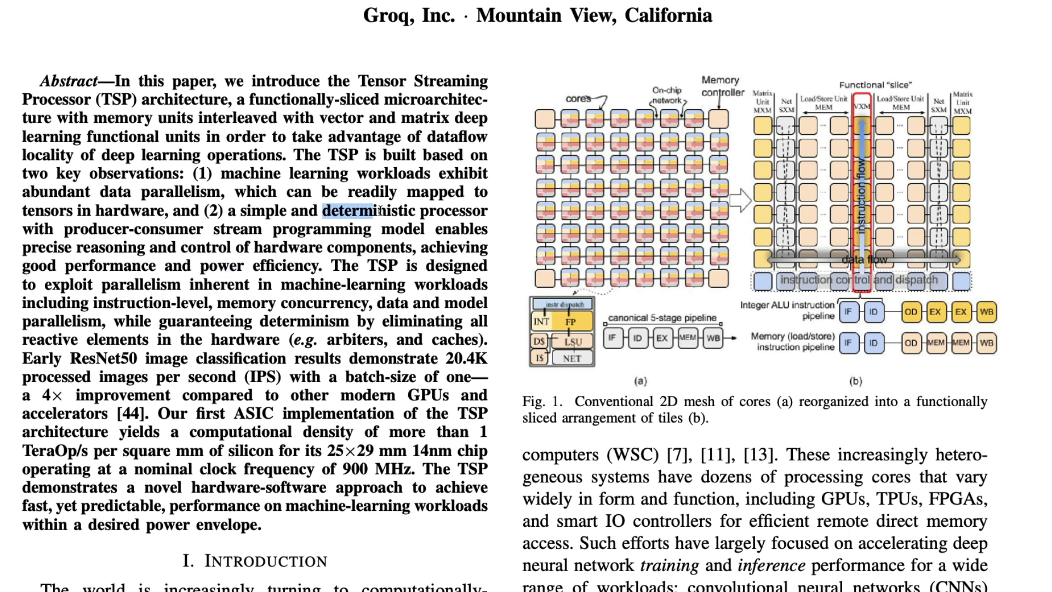
pyautogui.click(420, 211)
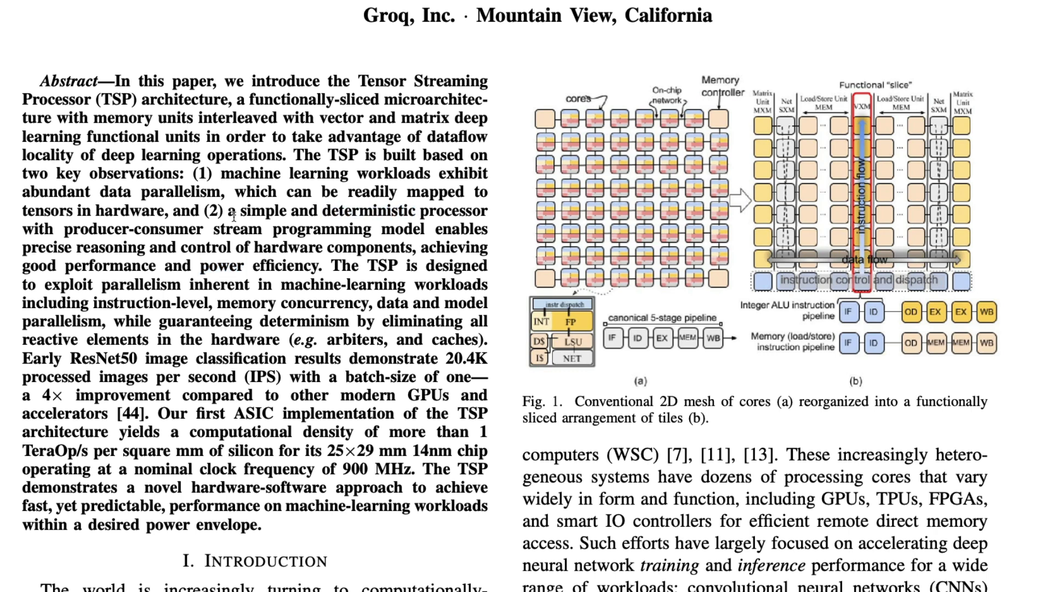
pyautogui.moveTo(229, 212)
pyautogui.mouseDown()
pyautogui.moveTo(491, 210)
pyautogui.moveTo(154, 247)
pyautogui.moveTo(419, 244)
pyautogui.moveTo(162, 263)
pyautogui.moveTo(321, 265)
pyautogui.mouseUp()
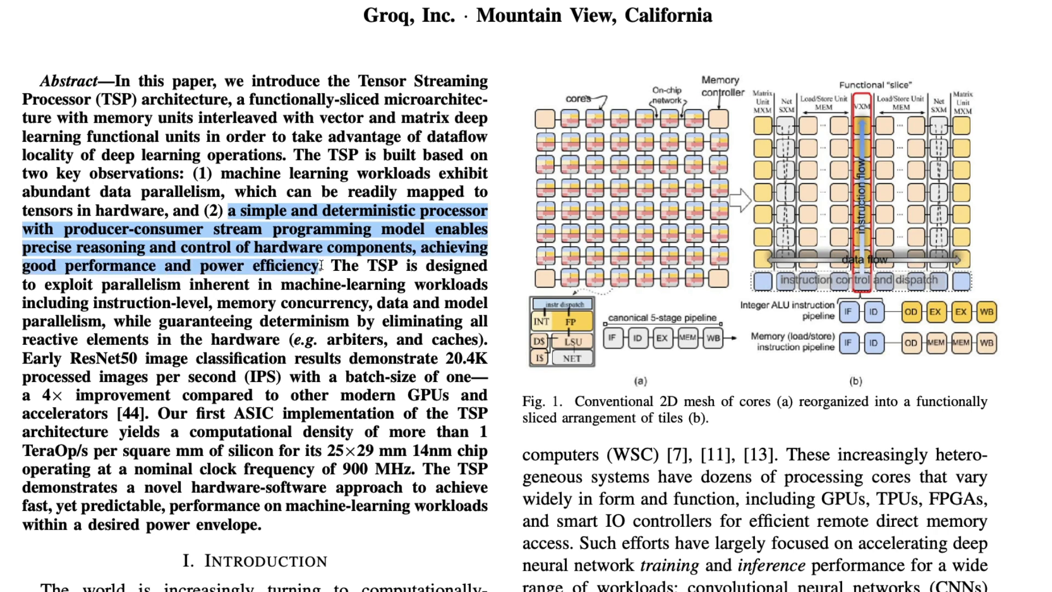
# - Highlight the TSP's exploited parallelism types (instruction-level, memory concurrency, data, model) and the determinism-in-hardware phrase
pyautogui.moveTo(333, 268)
pyautogui.mouseDown()
pyautogui.moveTo(187, 285)
pyautogui.moveTo(413, 303)
pyautogui.moveTo(210, 302)
pyautogui.mouseUp()
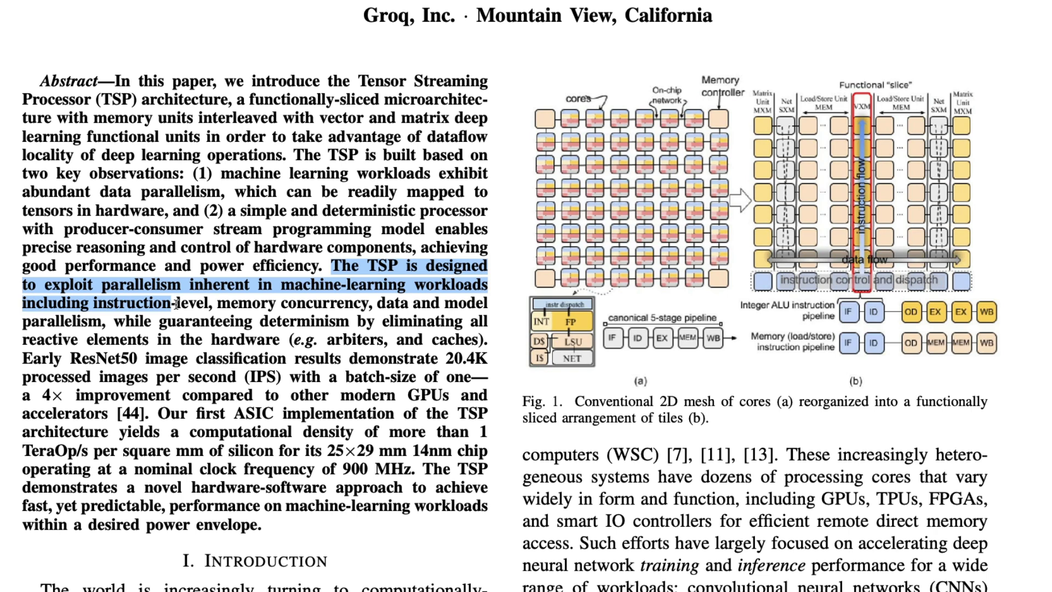
pyautogui.moveTo(94, 304)
pyautogui.mouseDown()
pyautogui.moveTo(419, 302)
pyautogui.moveTo(124, 324)
pyautogui.mouseUp()
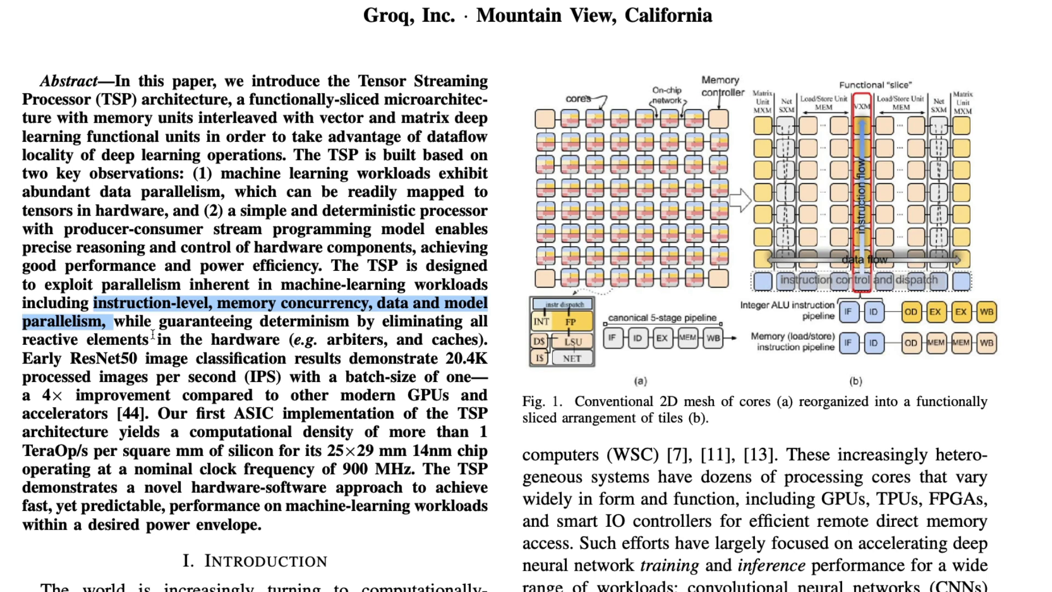
pyautogui.moveTo(260, 321)
pyautogui.mouseDown()
pyautogui.moveTo(261, 339)
pyautogui.moveTo(284, 339)
pyautogui.mouseUp()
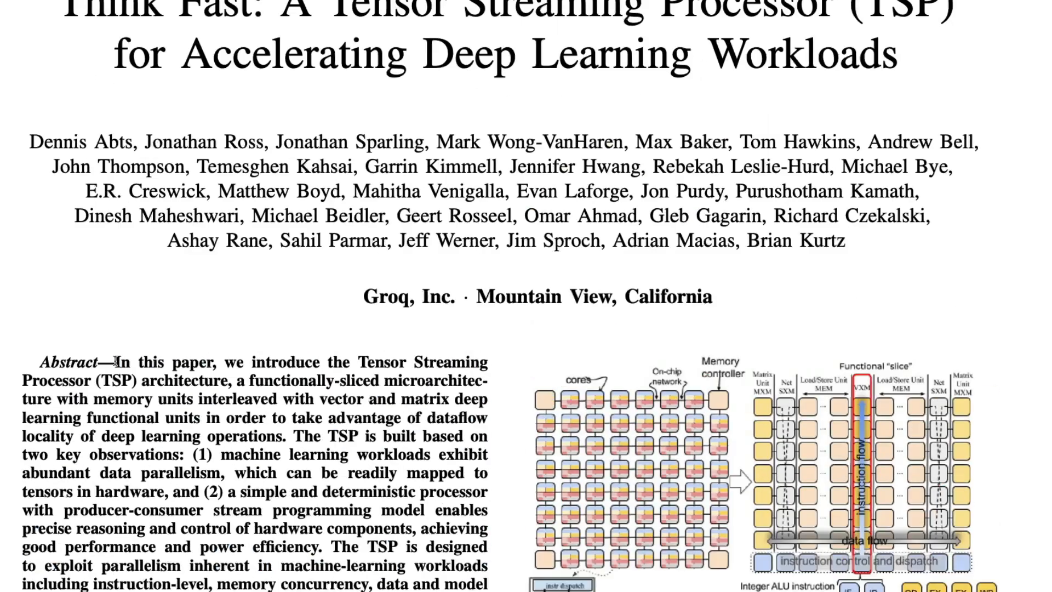
pyautogui.scroll(3, 165, 356)
pyautogui.scroll(-8, 170, 355)
pyautogui.scroll(-3, 171, 370)
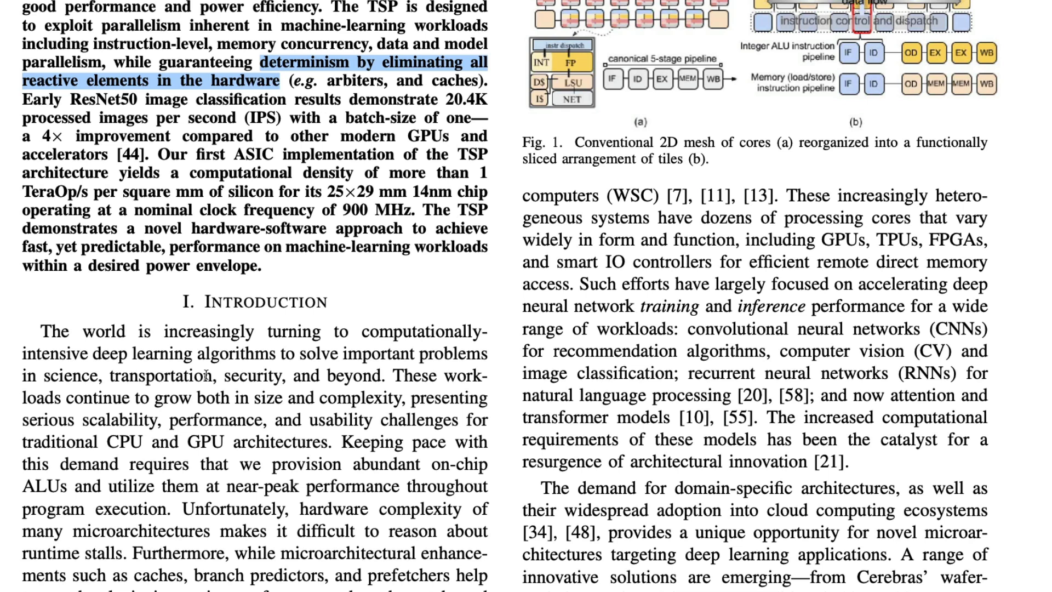
pyautogui.scroll(5, 205, 372)
pyautogui.scroll(1, 238, 375)
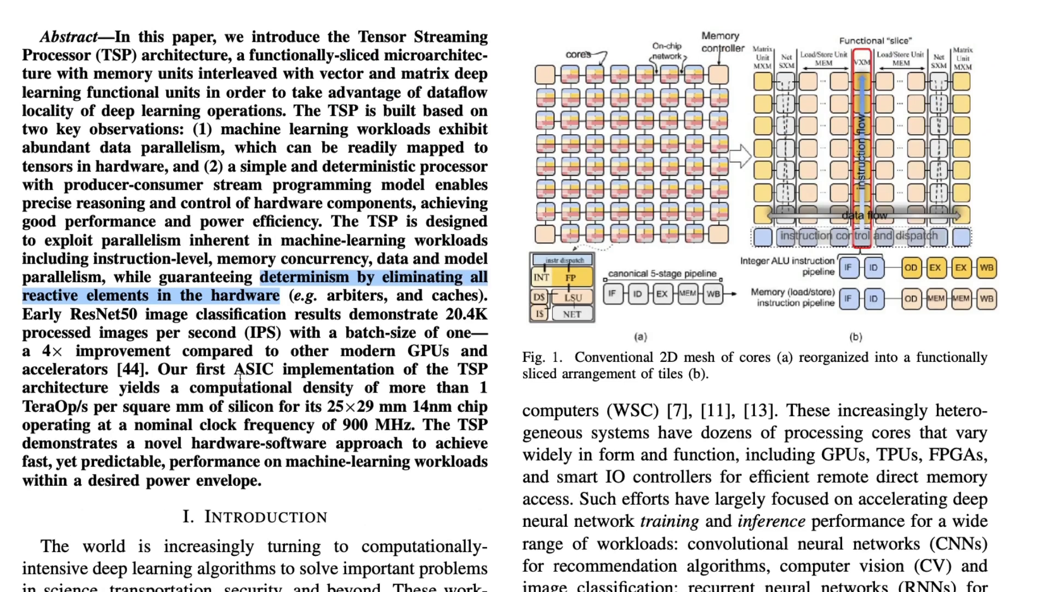
pyautogui.scroll(3, 241, 375)
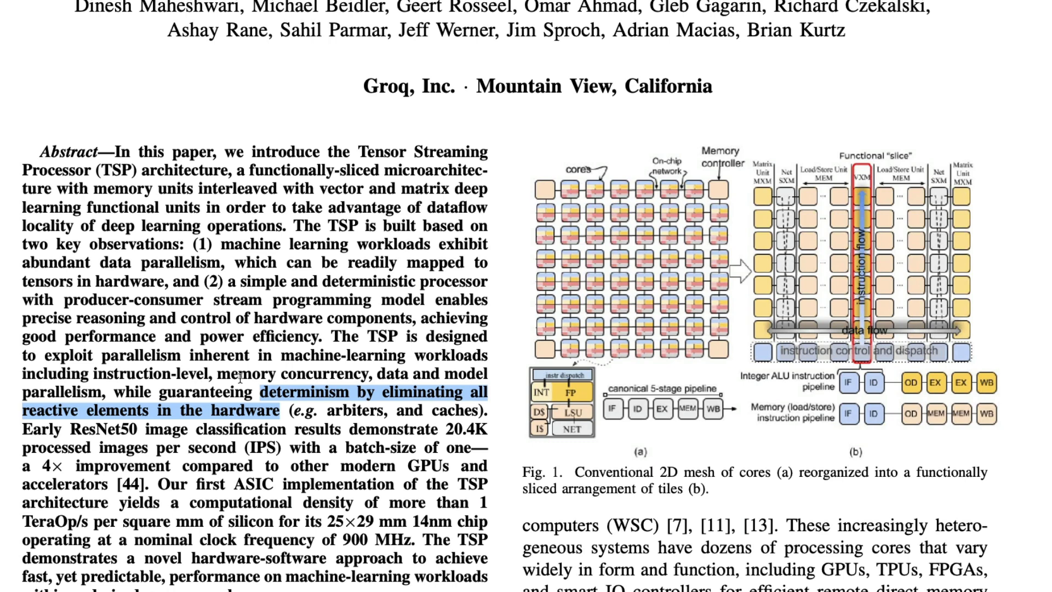
pyautogui.scroll(-1, 241, 376)
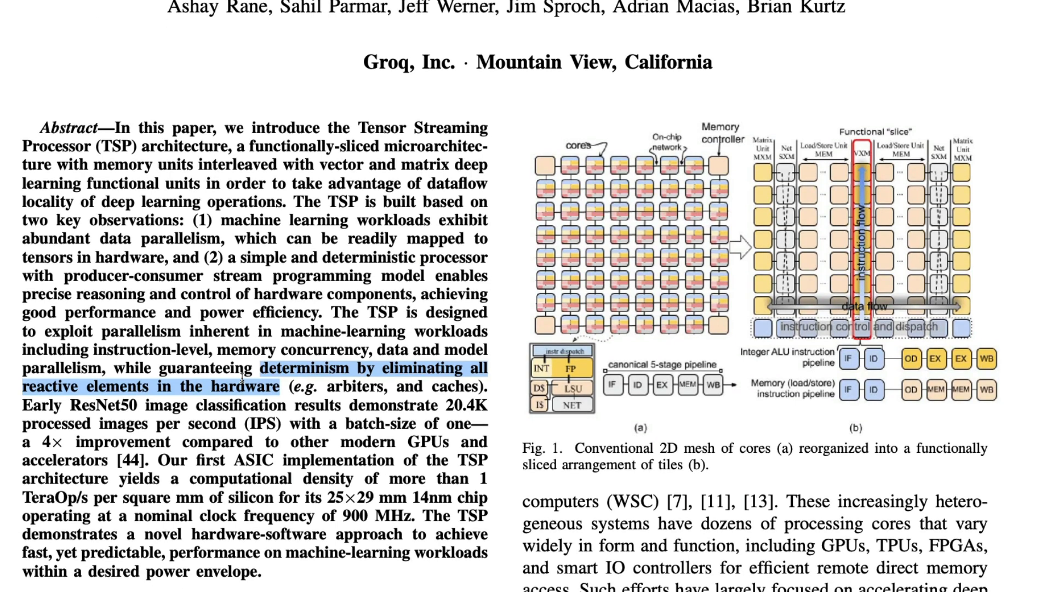
pyautogui.scroll(-1, 241, 376)
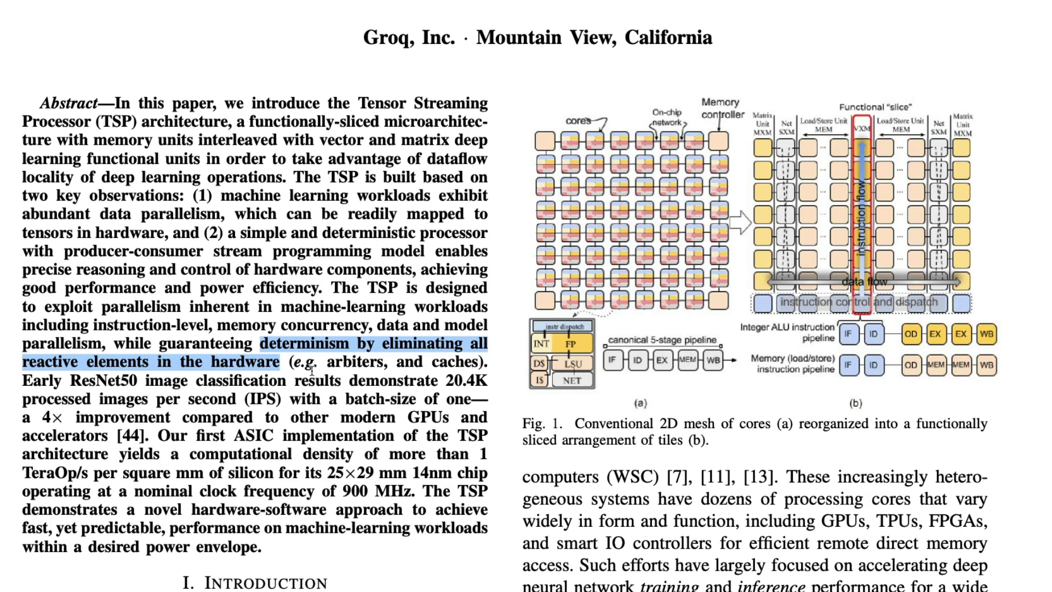
pyautogui.scroll(5, 310, 370)
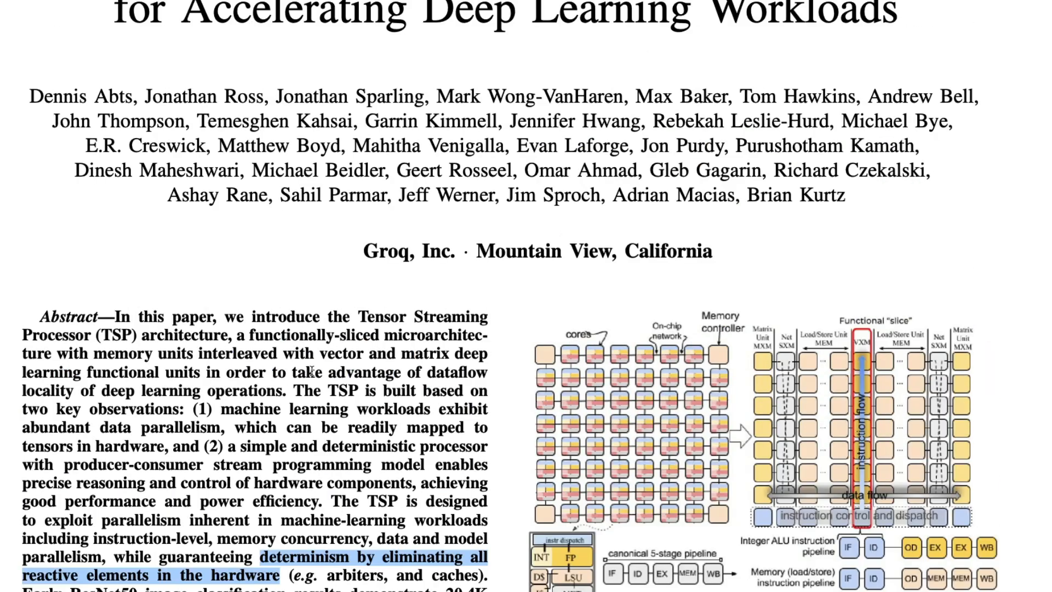
pyautogui.scroll(-3, 311, 370)
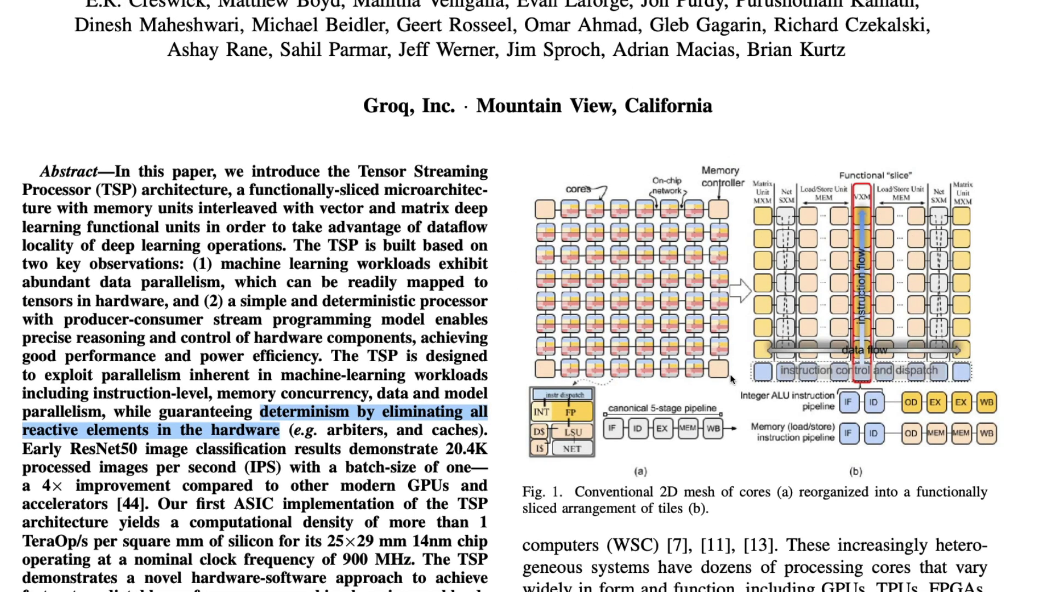
pyautogui.scroll(3, 874, 307)
pyautogui.scroll(2, 874, 307)
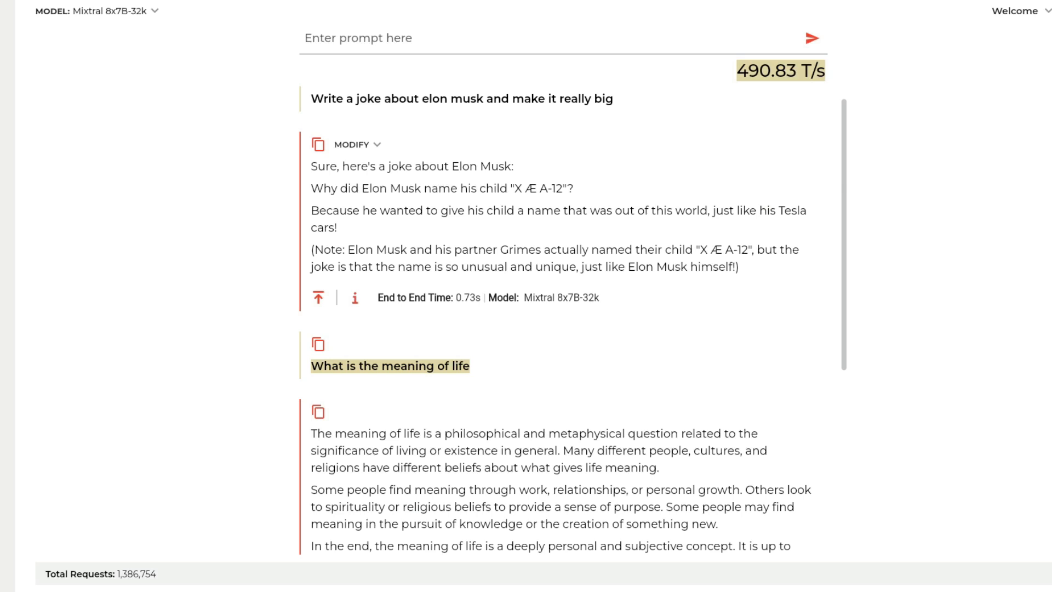
# - Ask Mixtral 'What is fab in ic?' and highlight its fabrication explanation answer
pyautogui.click(389, 37)
pyautogui.write('What is')
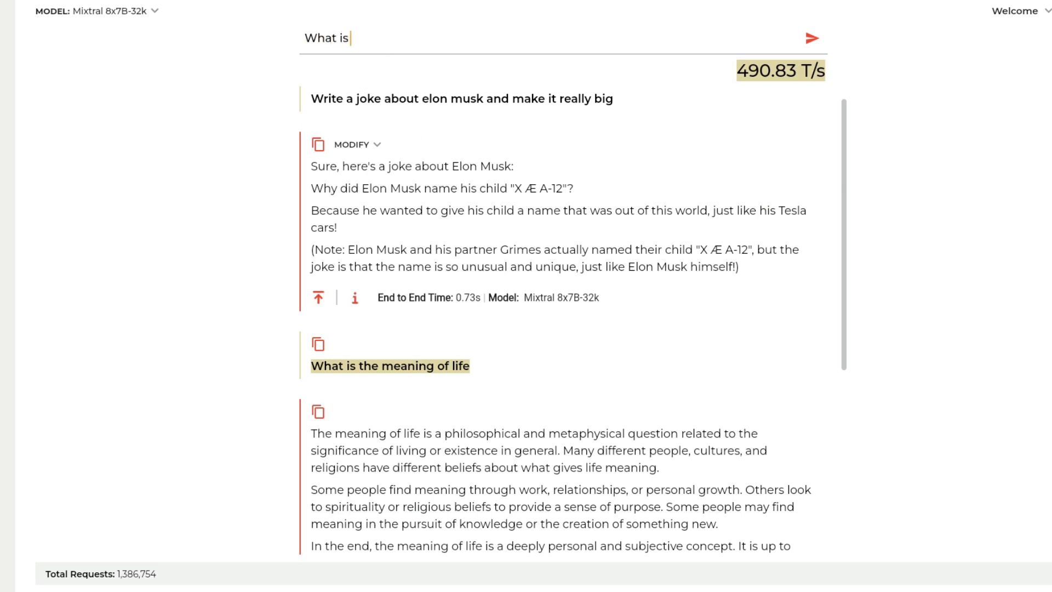
pyautogui.write(' fab in')
pyautogui.write(' ic?')
pyautogui.press('Return')
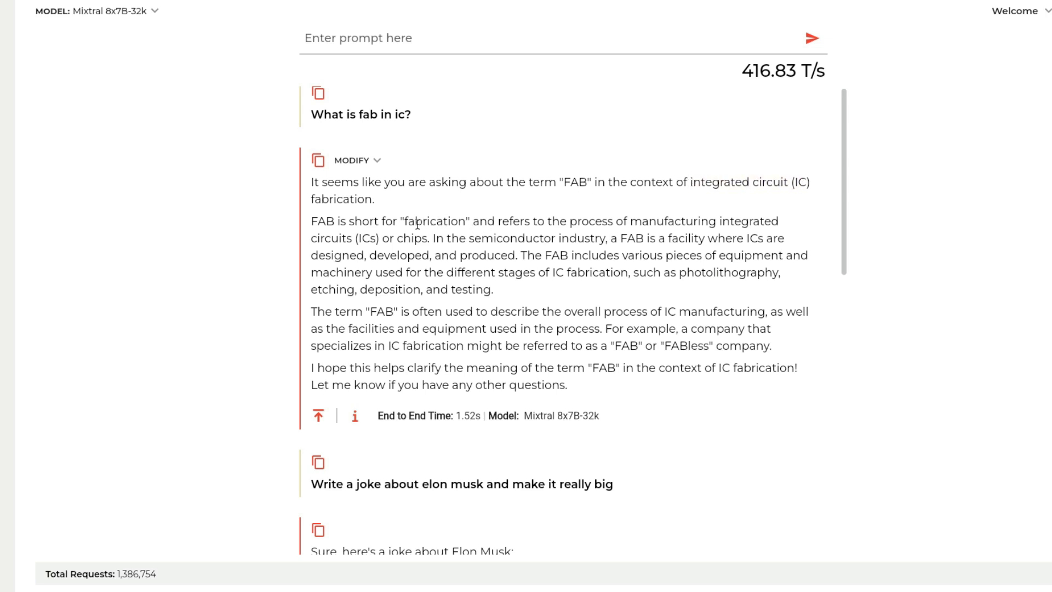
pyautogui.moveTo(418, 221); pyautogui.dragTo(666, 239)
pyautogui.click(647, 230)
pyautogui.moveTo(666, 389); pyautogui.dragTo(313, 187)
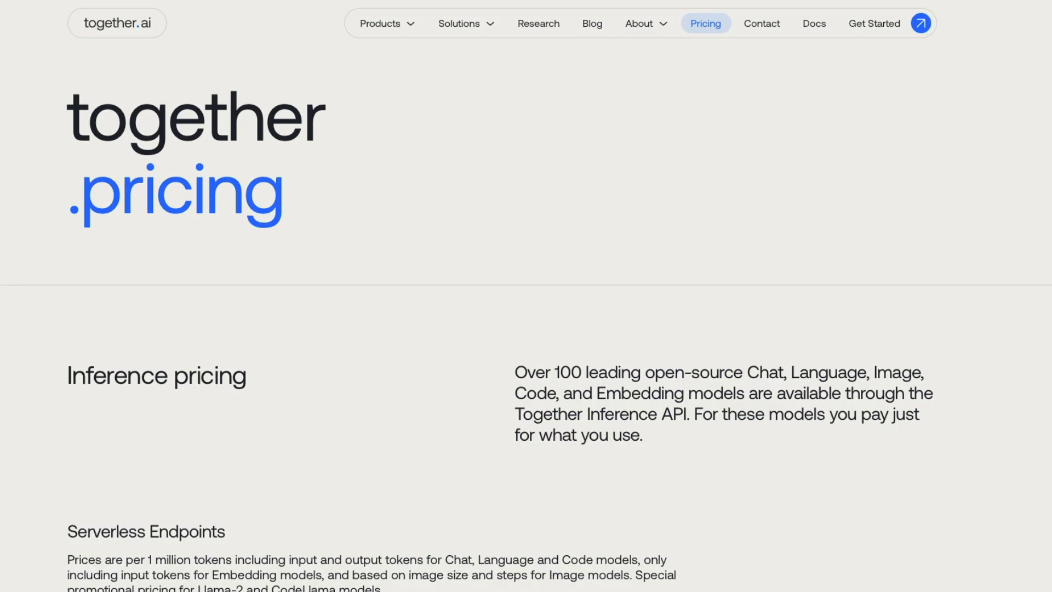
pyautogui.scroll(-10, 954, 206)
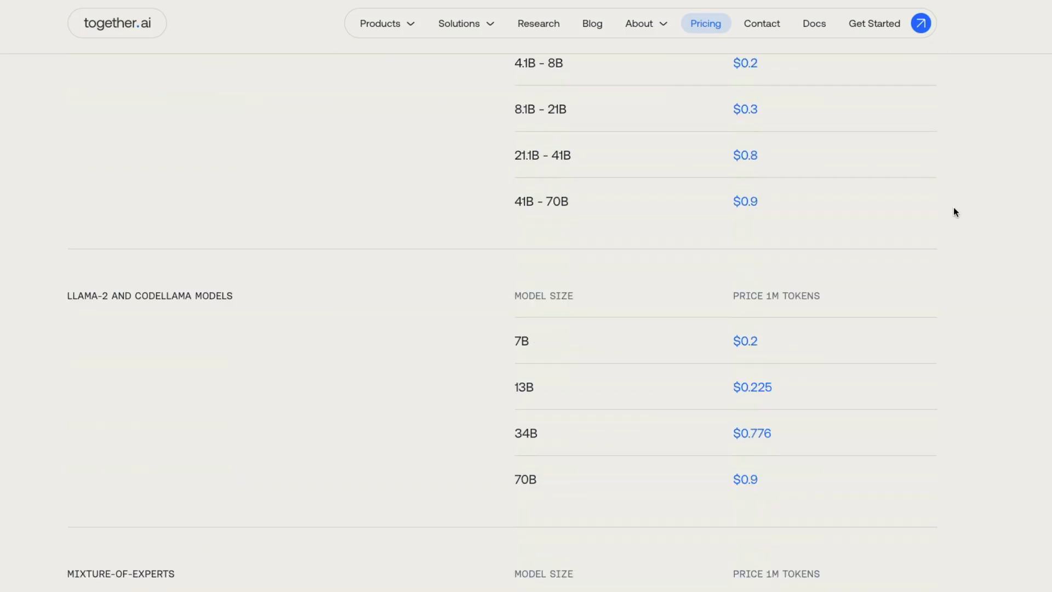
pyautogui.scroll(-1, 954, 206)
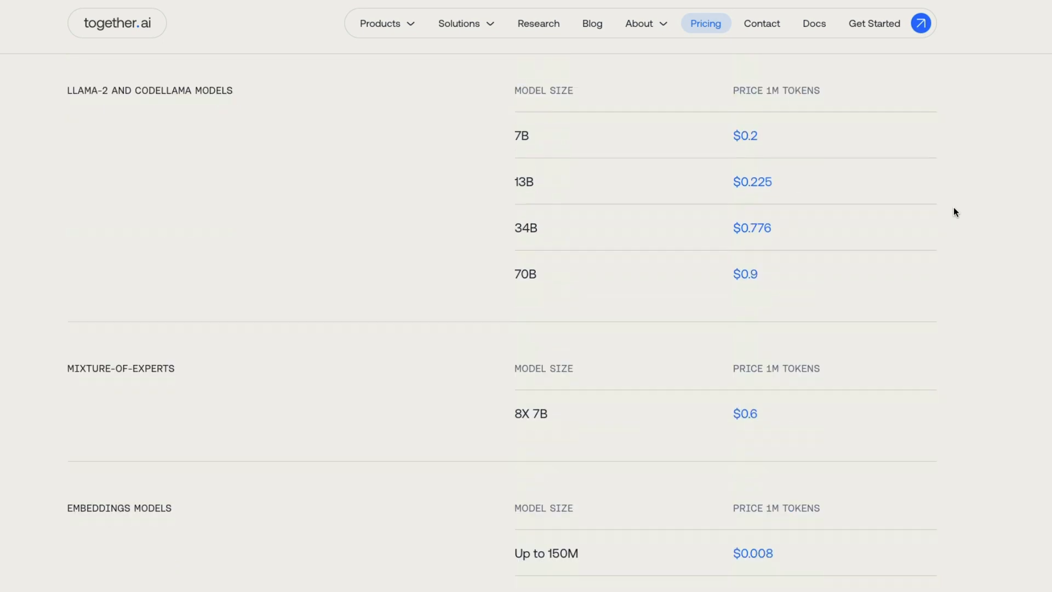
pyautogui.scroll(-3, 953, 207)
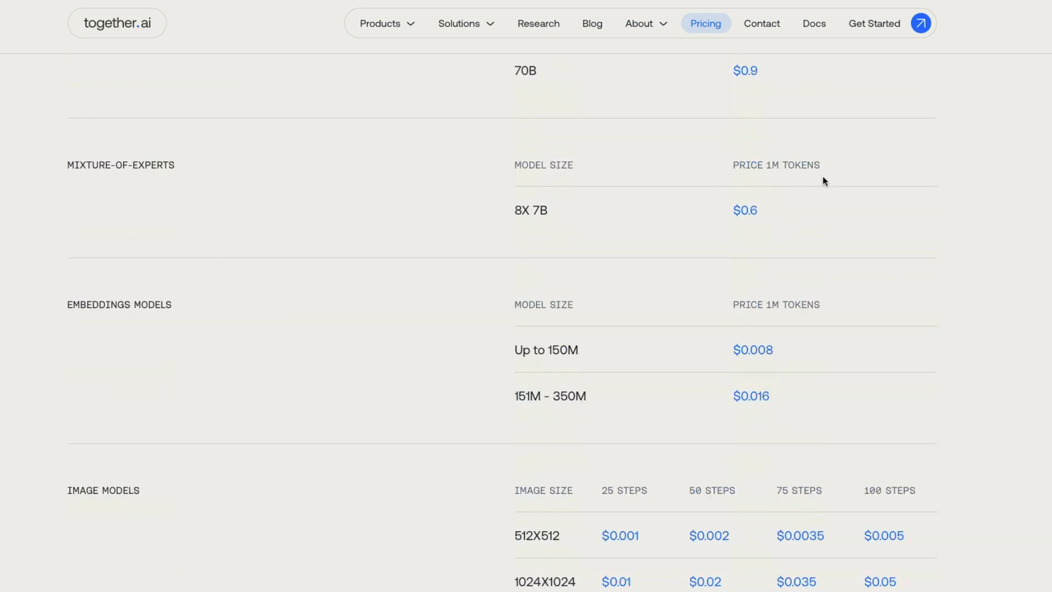
# - Highlight the Mixture-of-Experts heading and the $0.6 per million tokens price for 8X 7B
pyautogui.moveTo(64, 167); pyautogui.dragTo(141, 160)
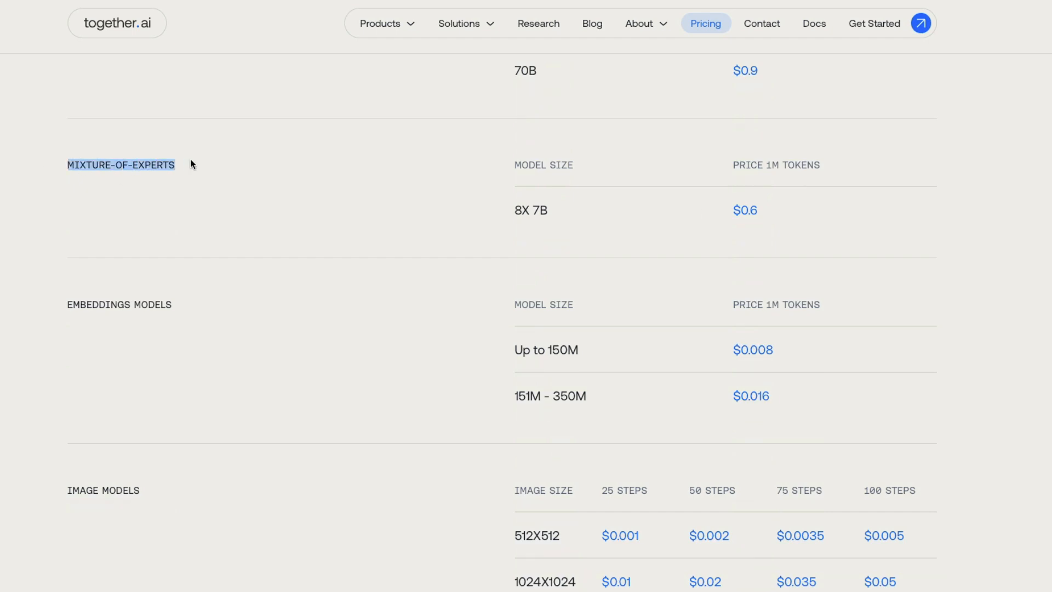
pyautogui.moveTo(729, 211); pyautogui.dragTo(794, 210)
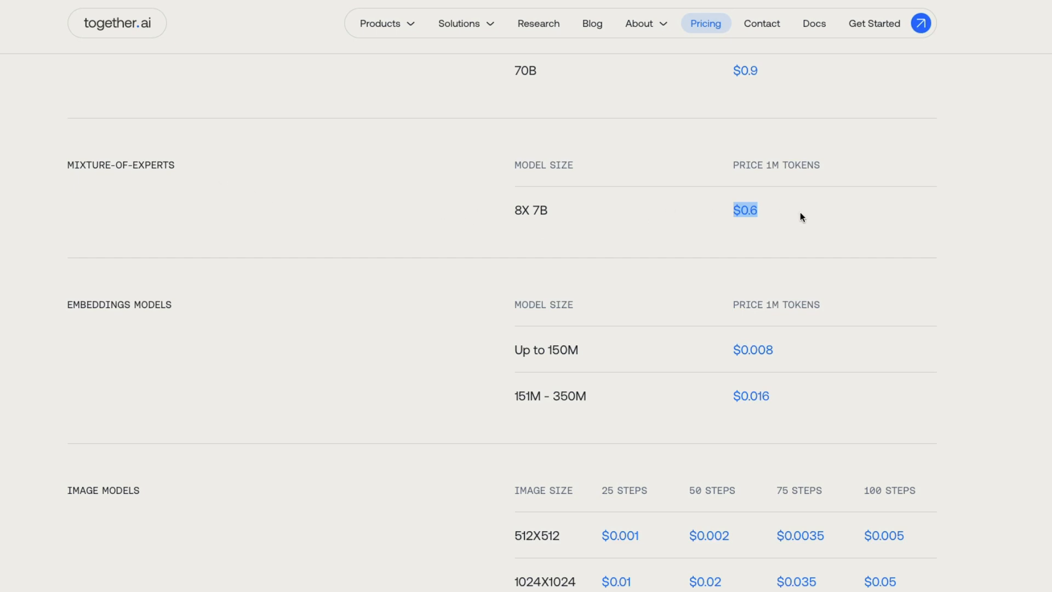
pyautogui.moveTo(764, 168); pyautogui.dragTo(834, 167)
pyautogui.moveTo(758, 210); pyautogui.dragTo(728, 216)
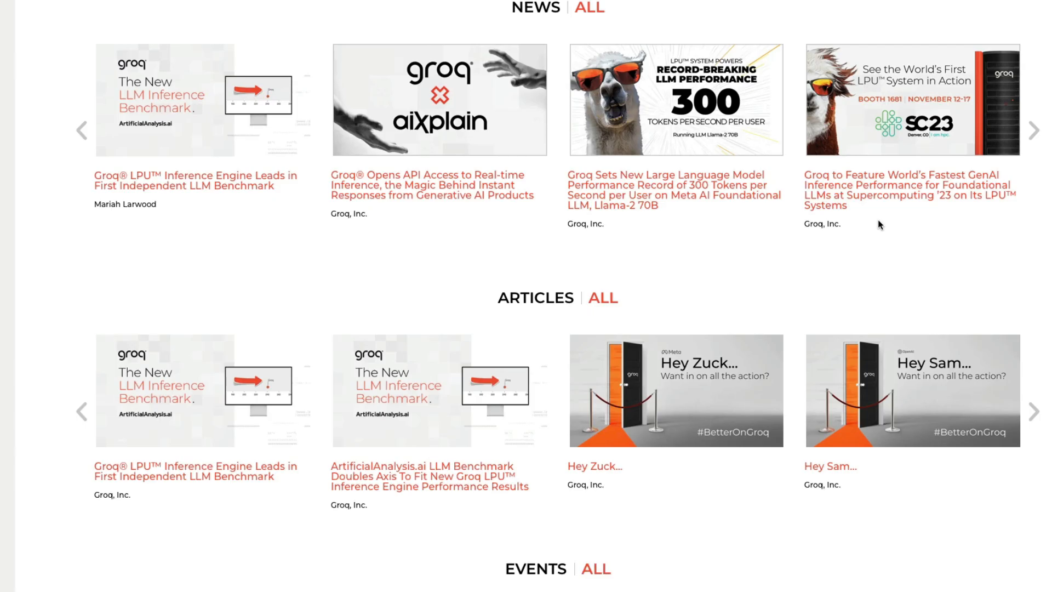
pyautogui.scroll(-4, 878, 220)
pyautogui.scroll(4, 878, 220)
pyautogui.scroll(6, 878, 219)
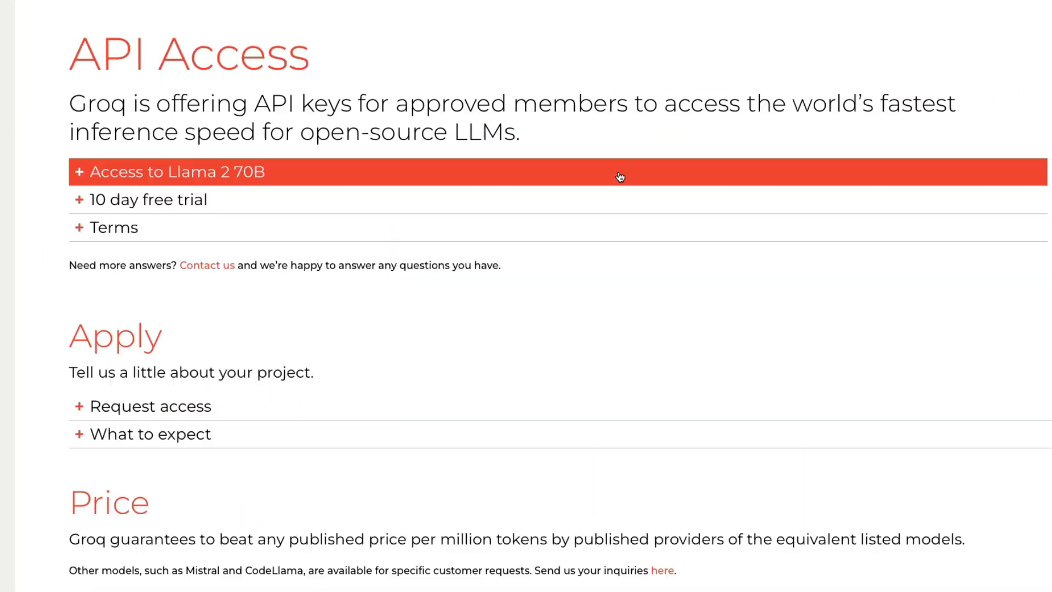
pyautogui.scroll(-5, 714, 355)
pyautogui.scroll(-1, 715, 355)
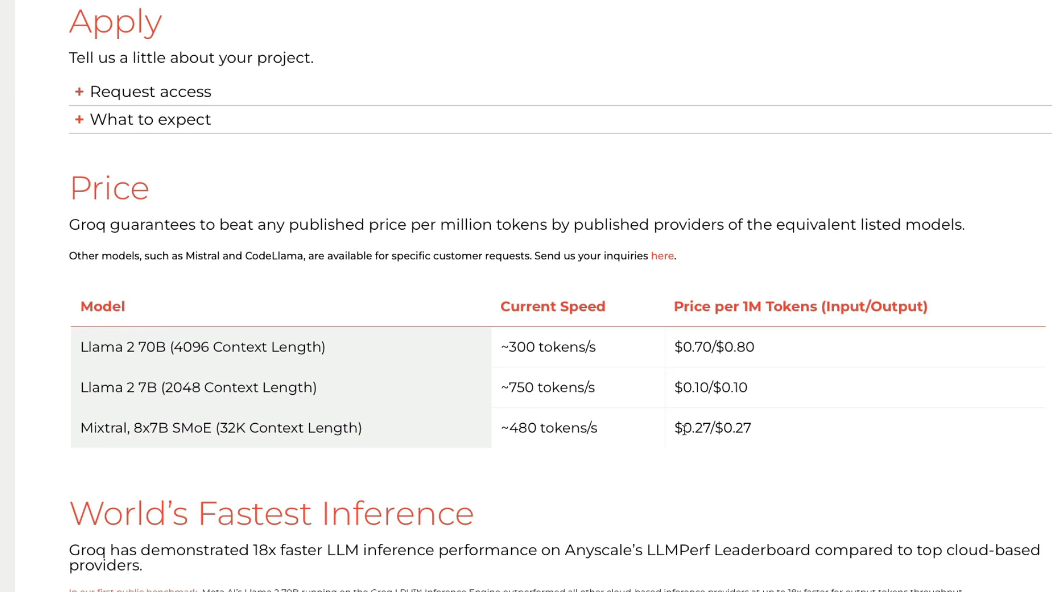
# - Highlight the Mixtral 8x7B SMoE row name and its $0.27/$0.27 price per million tokens
pyautogui.moveTo(684, 430); pyautogui.dragTo(757, 432)
pyautogui.click(782, 432)
pyautogui.moveTo(80, 428); pyautogui.dragTo(395, 430)
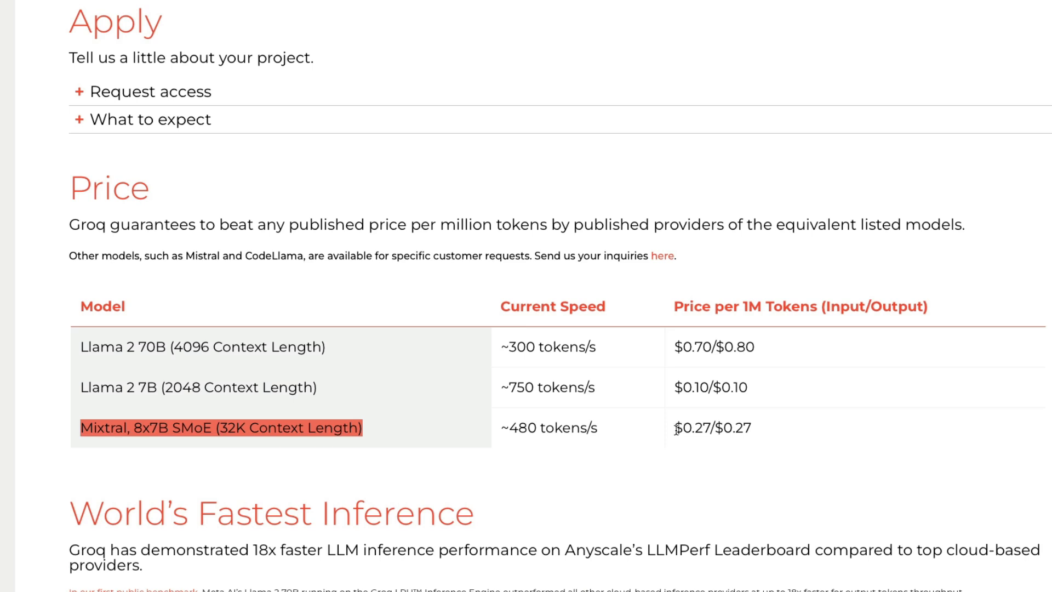
pyautogui.moveTo(675, 427); pyautogui.dragTo(760, 431)
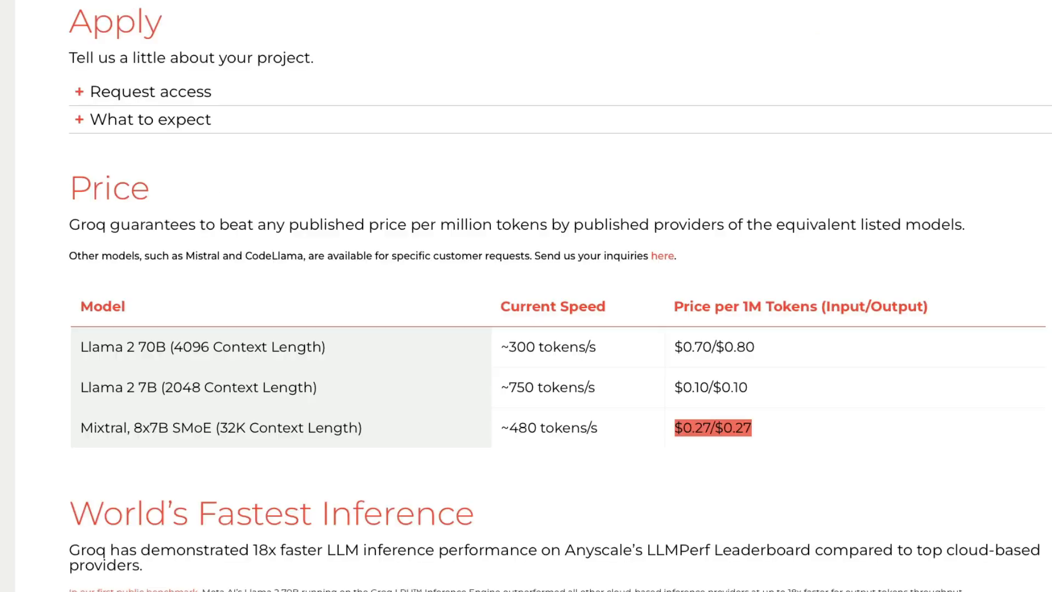
pyautogui.scroll(-5, 813, 243)
pyautogui.scroll(-5, 812, 242)
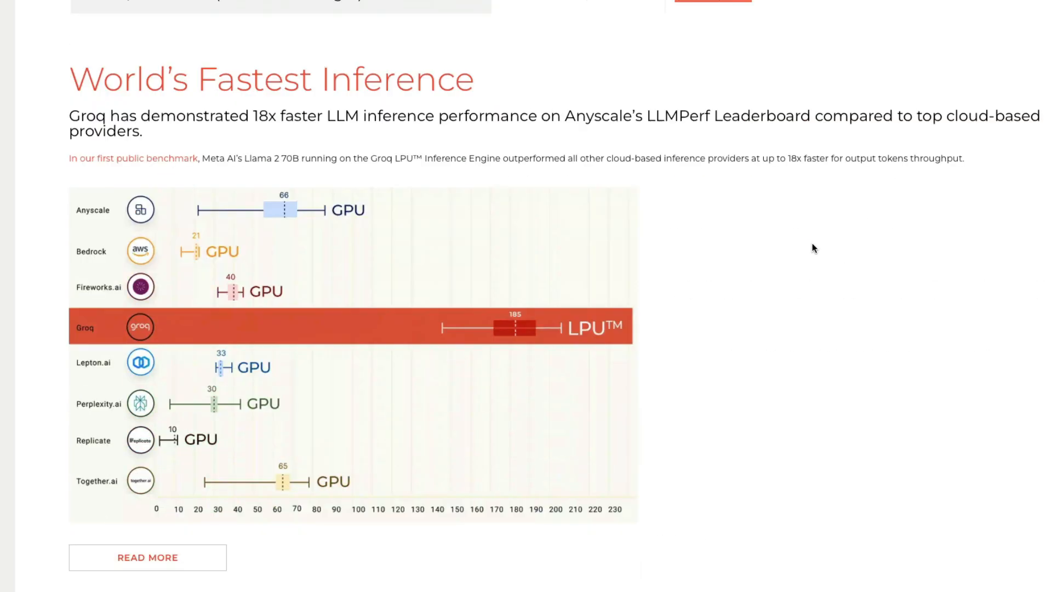
pyautogui.scroll(10, 812, 243)
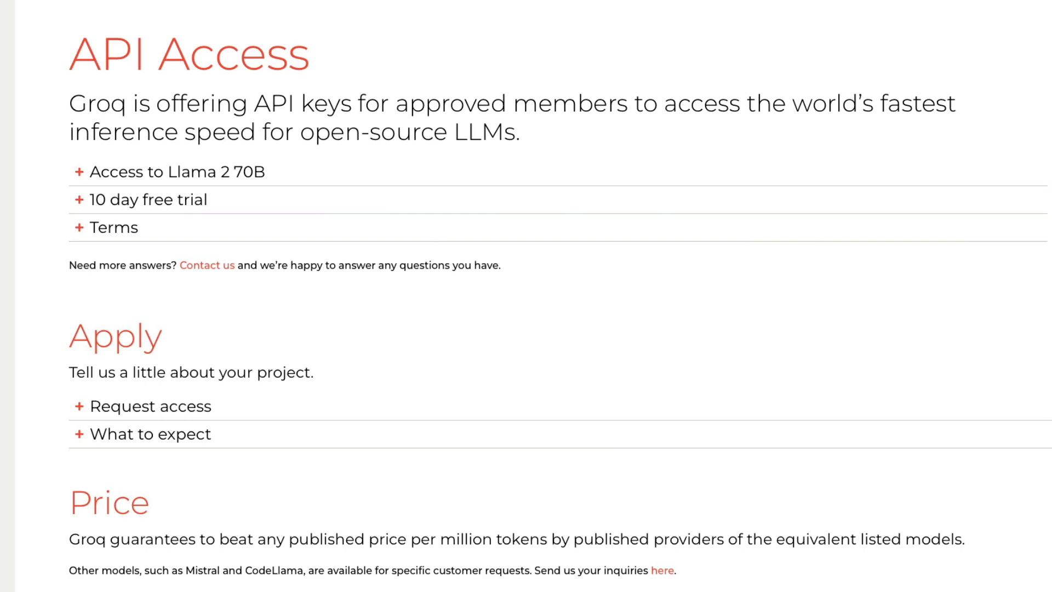
pyautogui.scroll(-4, 378, 255)
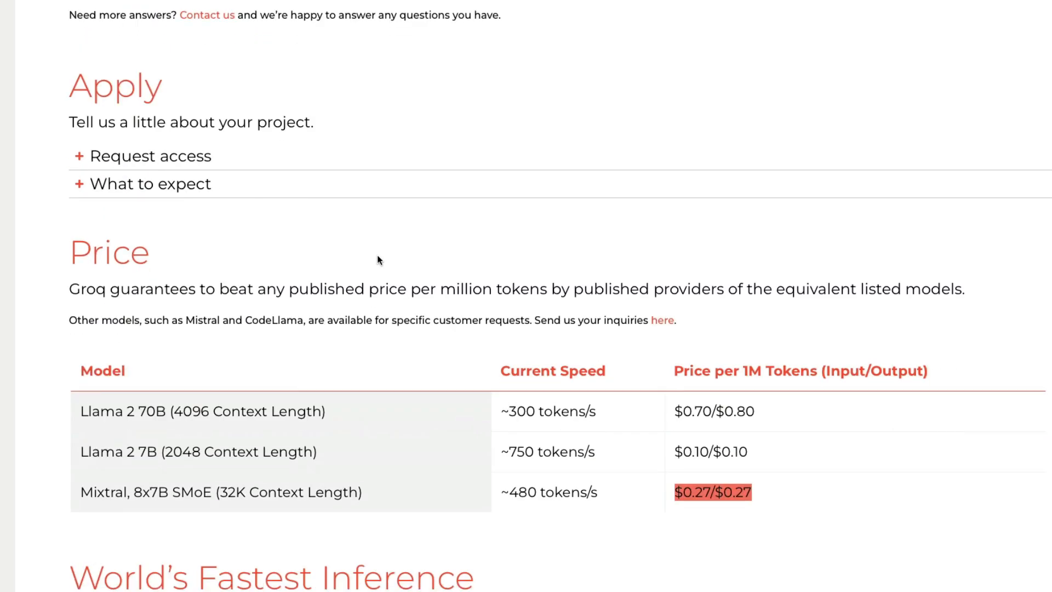
pyautogui.scroll(-3, 377, 261)
pyautogui.scroll(-5, 618, 255)
pyautogui.scroll(12, 468, 318)
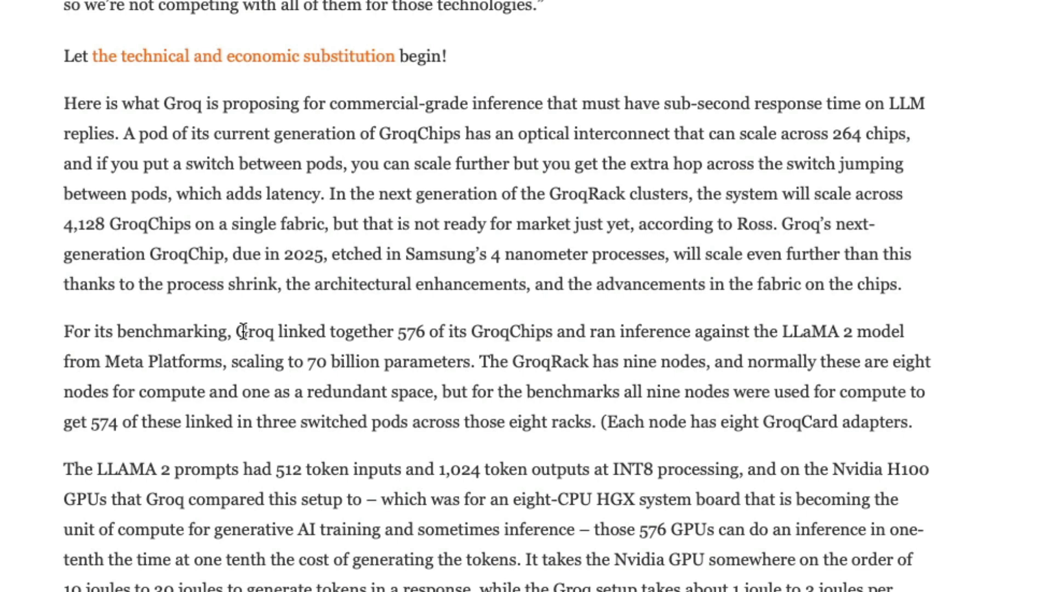
# - Highlight the phrase 'Groq linked together 576 of its GroqChips'
pyautogui.moveTo(245, 331); pyautogui.dragTo(429, 330)
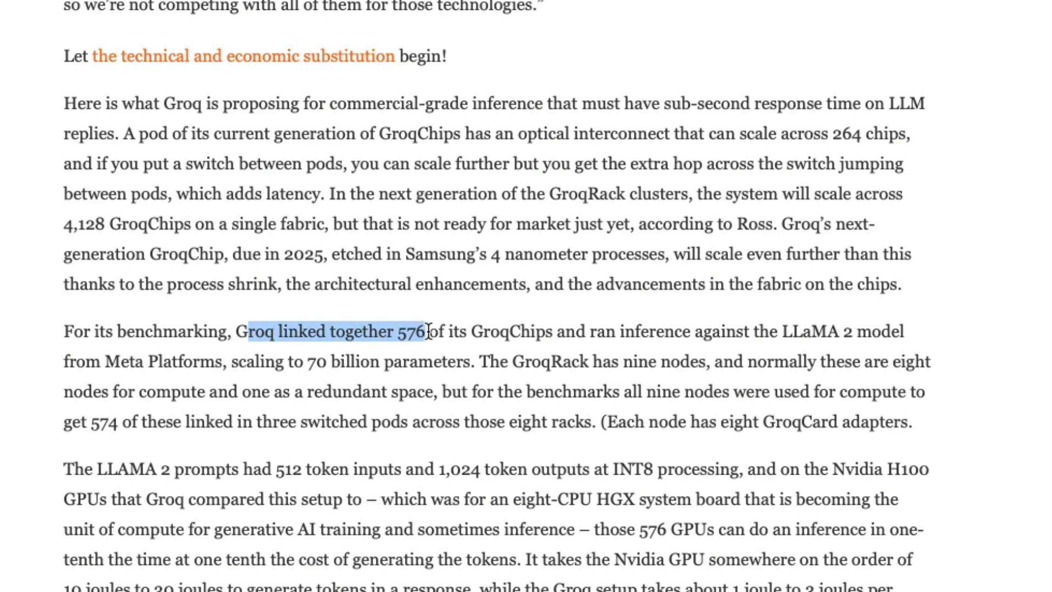
pyautogui.moveTo(429, 331); pyautogui.dragTo(557, 329)
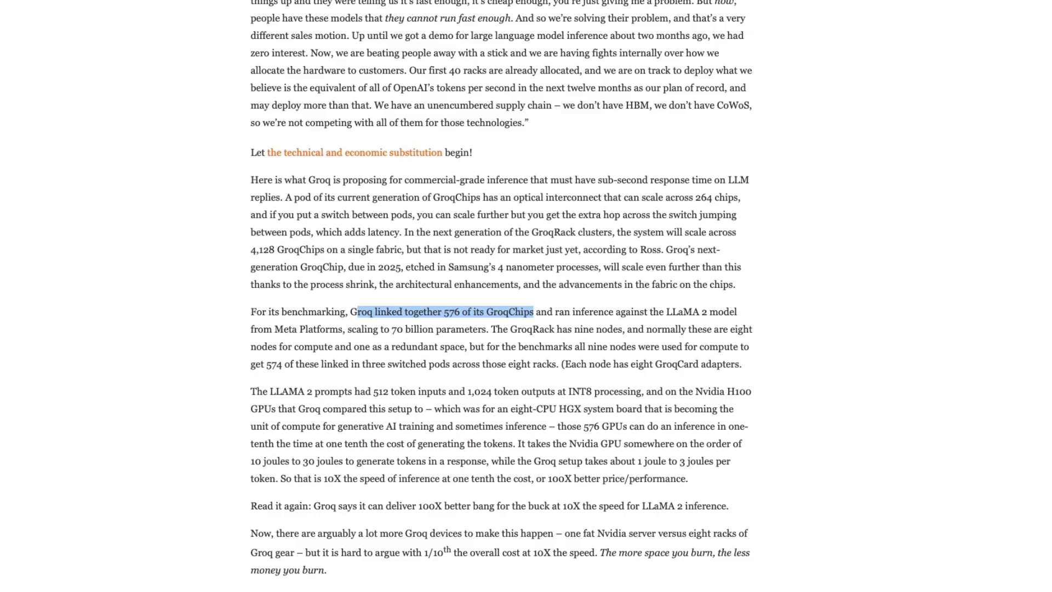
# - Re-emphasise the 576 GroqChips sentence and highlight that a GroqRack holds nine nodes
pyautogui.click(503, 324)
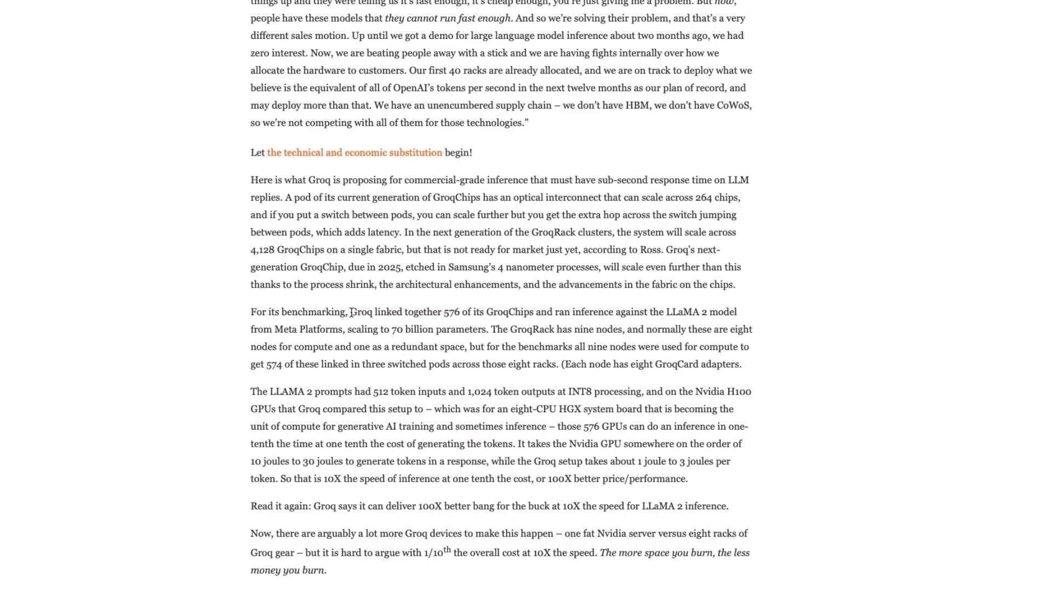
pyautogui.moveTo(351, 312); pyautogui.dragTo(535, 311)
pyautogui.click(535, 311)
pyautogui.moveTo(496, 329); pyautogui.dragTo(615, 329)
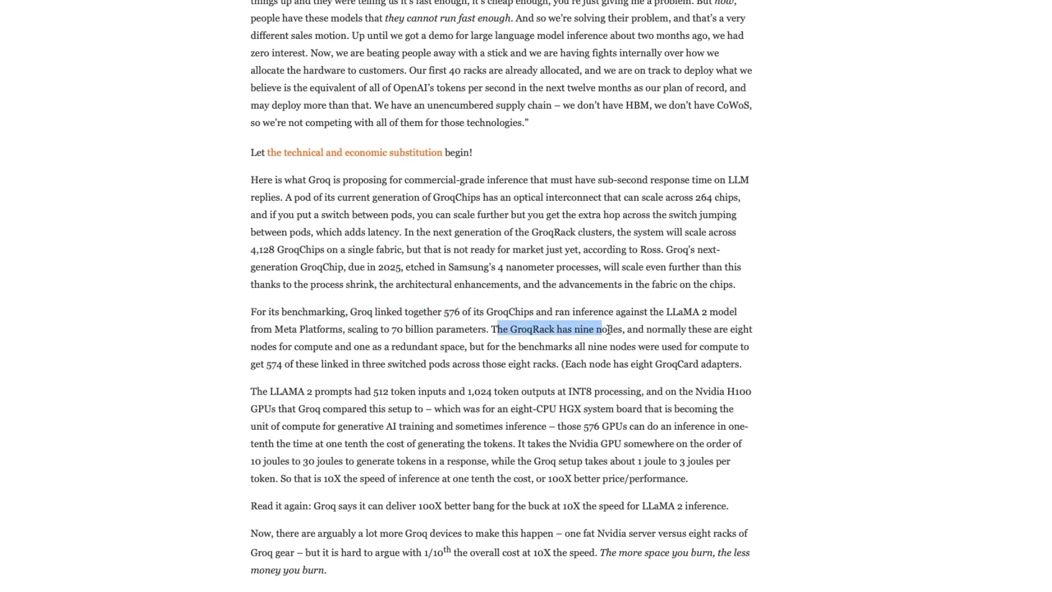
pyautogui.click(691, 329)
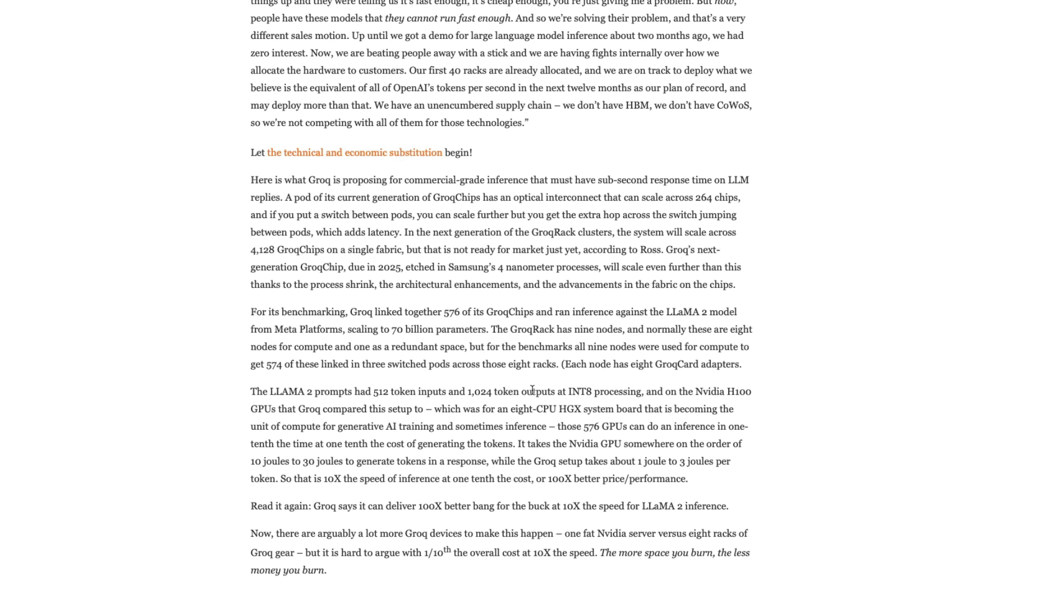
# - Highlight the Nvidia H100 comparison and the energy-per-token versus 10X speed claim
pyautogui.moveTo(695, 393); pyautogui.dragTo(767, 393)
pyautogui.click(768, 393)
pyautogui.moveTo(524, 444)
pyautogui.mouseDown()
pyautogui.moveTo(729, 443)
pyautogui.moveTo(344, 461)
pyautogui.moveTo(670, 463)
pyautogui.mouseUp()
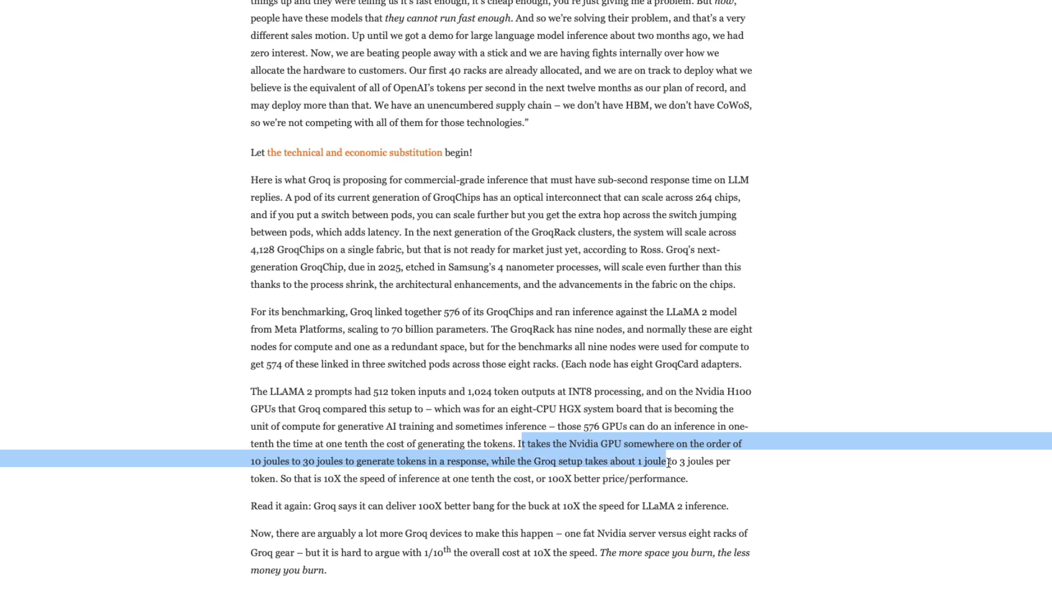
pyautogui.moveTo(670, 463)
pyautogui.mouseDown()
pyautogui.moveTo(316, 480)
pyautogui.moveTo(689, 479)
pyautogui.mouseUp()
pyautogui.click(715, 484)
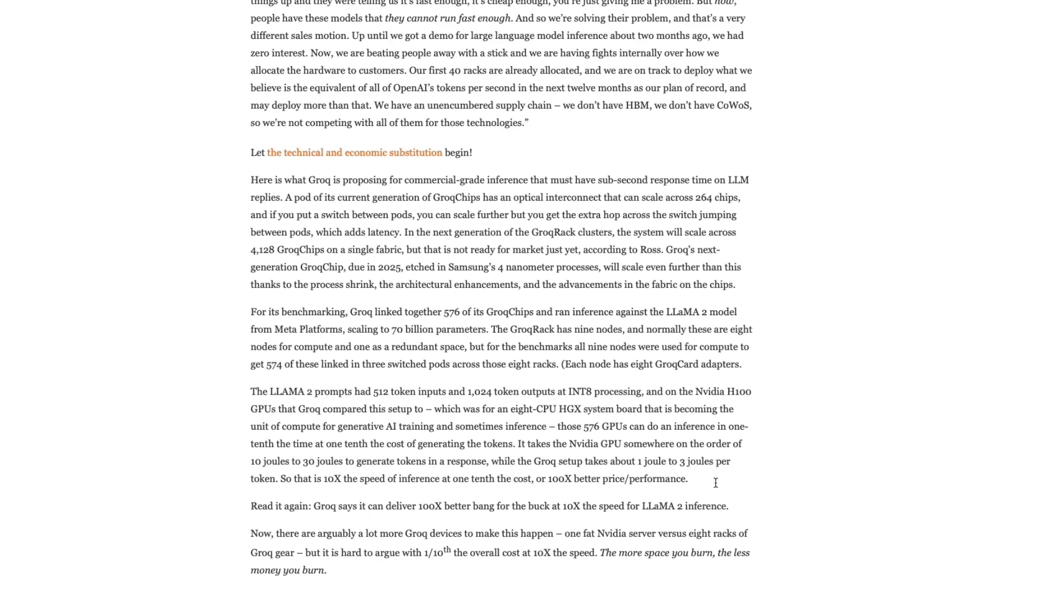
pyautogui.scroll(-2, 715, 483)
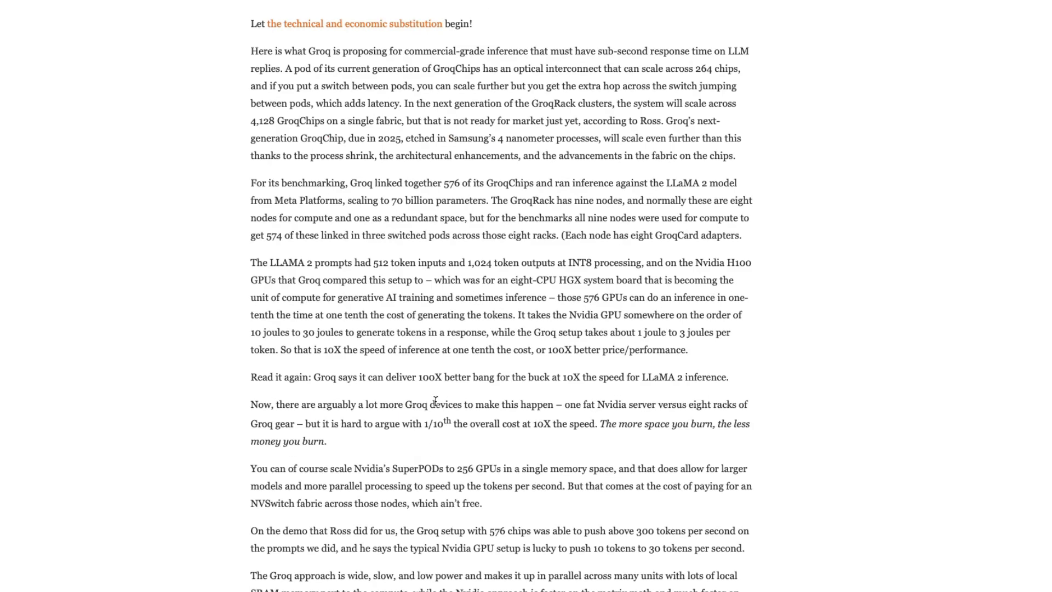
pyautogui.moveTo(368, 405); pyautogui.dragTo(748, 406)
# - Highlight the one fat Nvidia server versus eight racks line and the 'more space you burn' quote
pyautogui.click(555, 404)
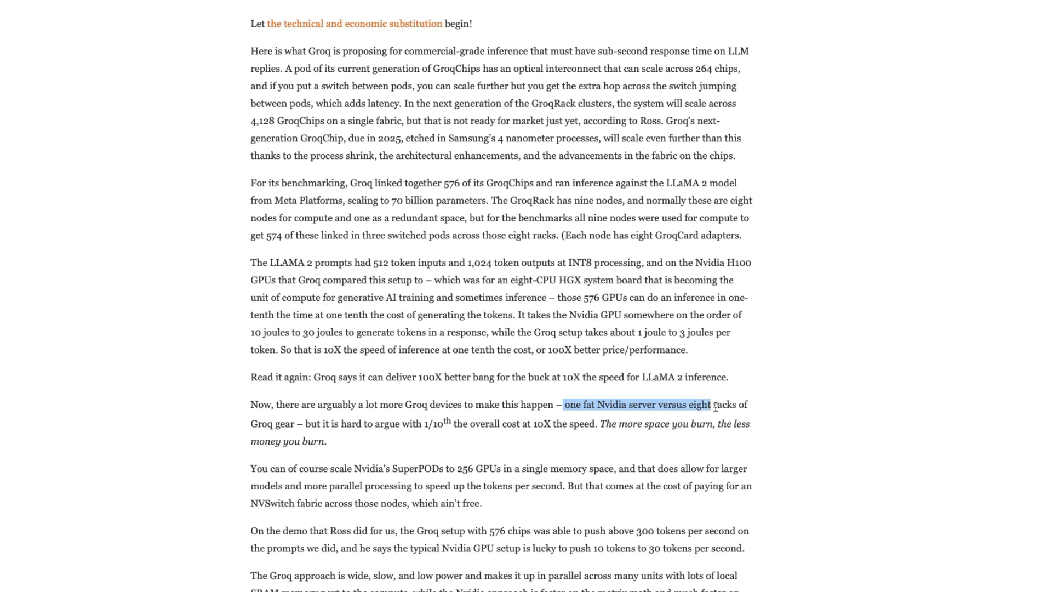
pyautogui.click(747, 407)
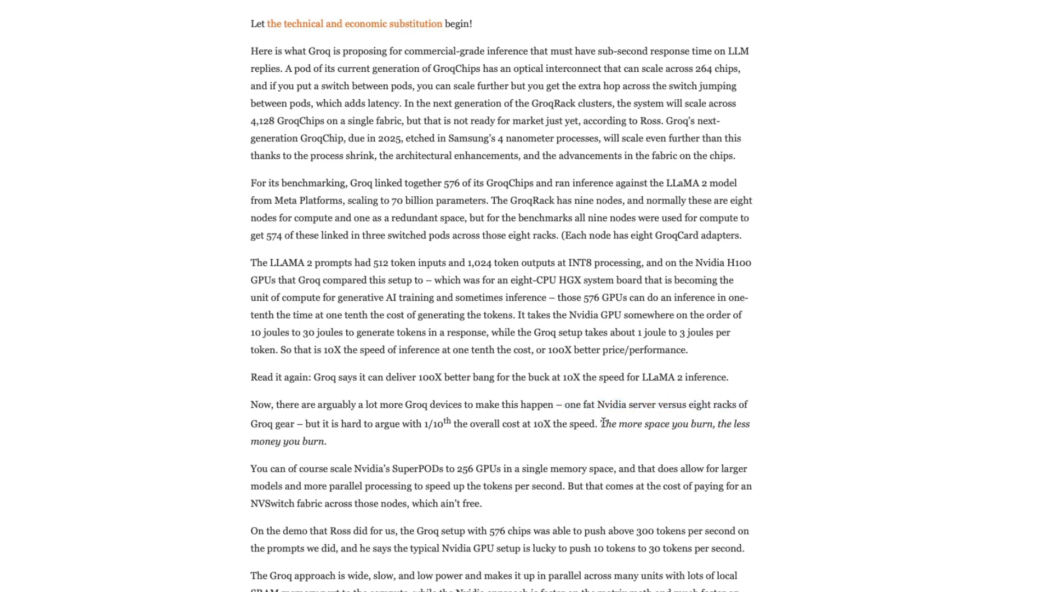
pyautogui.moveTo(601, 423); pyautogui.dragTo(751, 426)
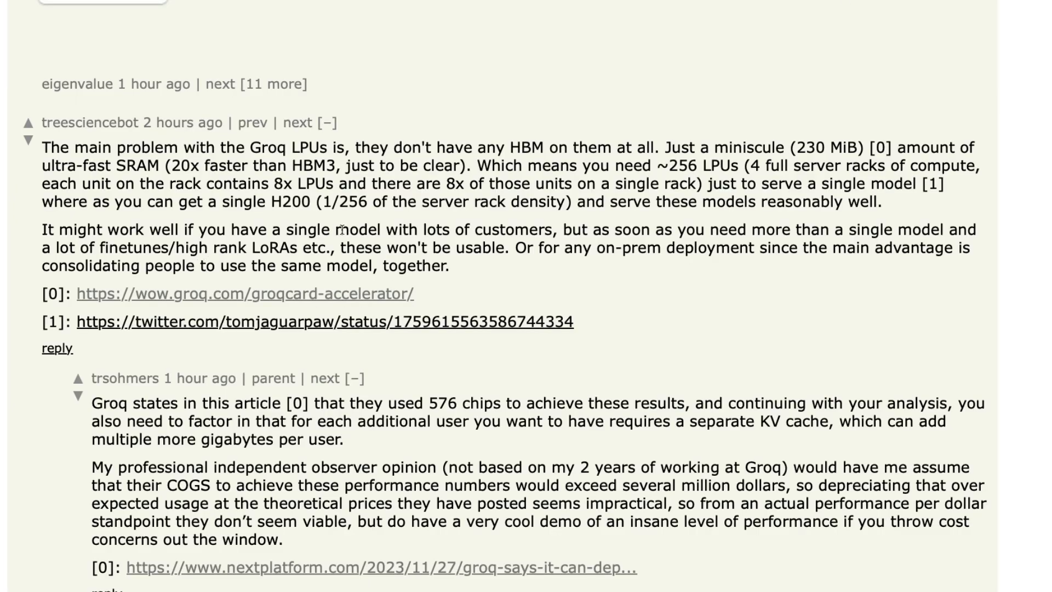
# - Highlight 'HBM' and the 230 MiB SRAM figure in the top comment, then return to the GroqChat demo
pyautogui.moveTo(511, 148); pyautogui.dragTo(543, 148)
pyautogui.click(533, 212)
pyautogui.moveTo(798, 147); pyautogui.dragTo(859, 148)
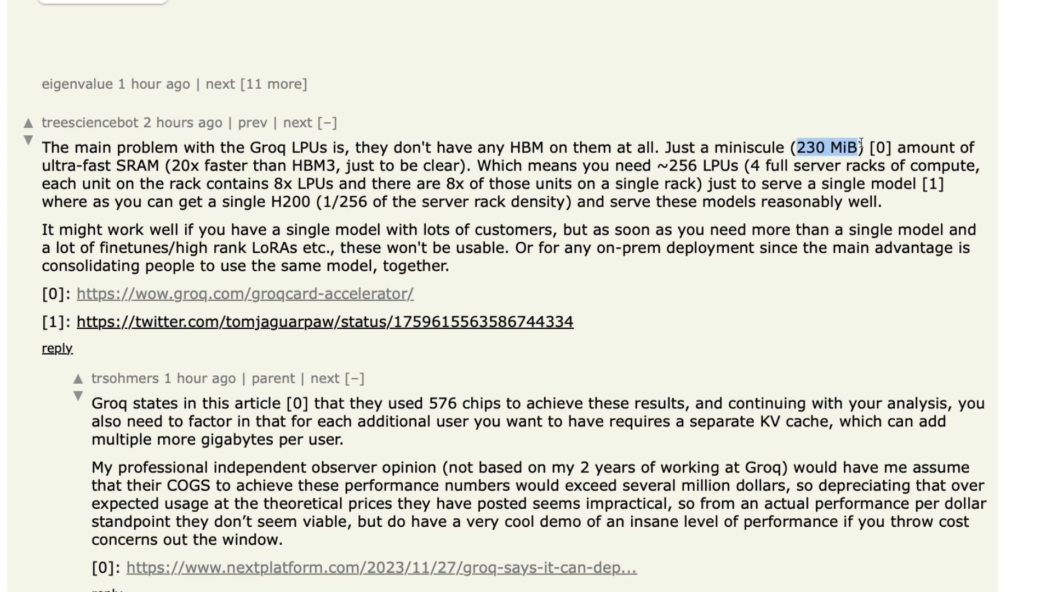
pyautogui.moveTo(863, 144); pyautogui.dragTo(866, 147)
pyautogui.hotkey('ctrl', 'Tab')
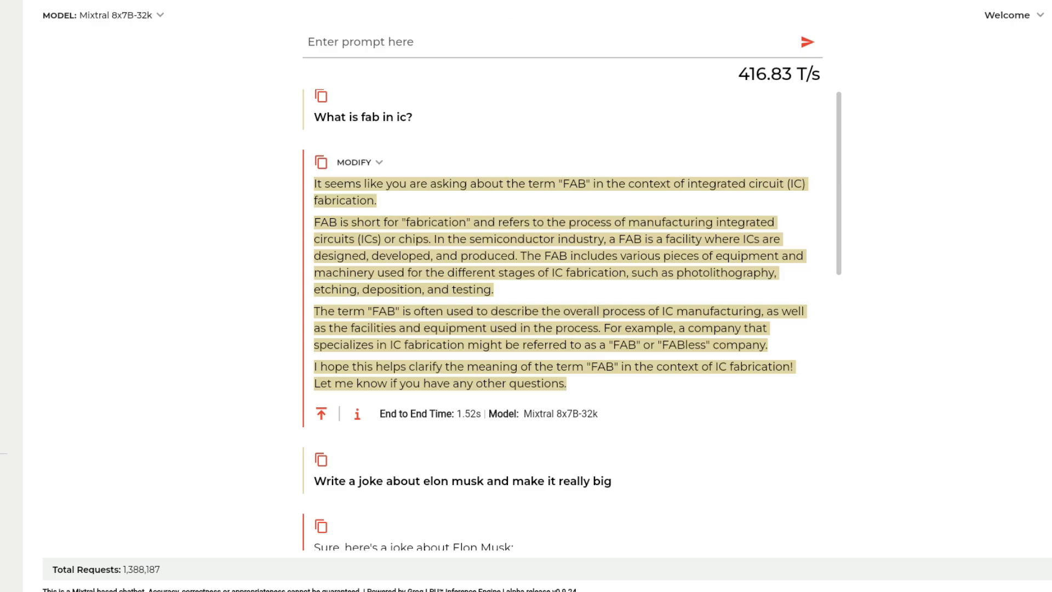
# - Search Google for 'nvidia stock', replacing the previous query
pyautogui.hotkey('ctrl', 'Tab')
pyautogui.doubleClick(119, 28)
pyautogui.click(139, 33)
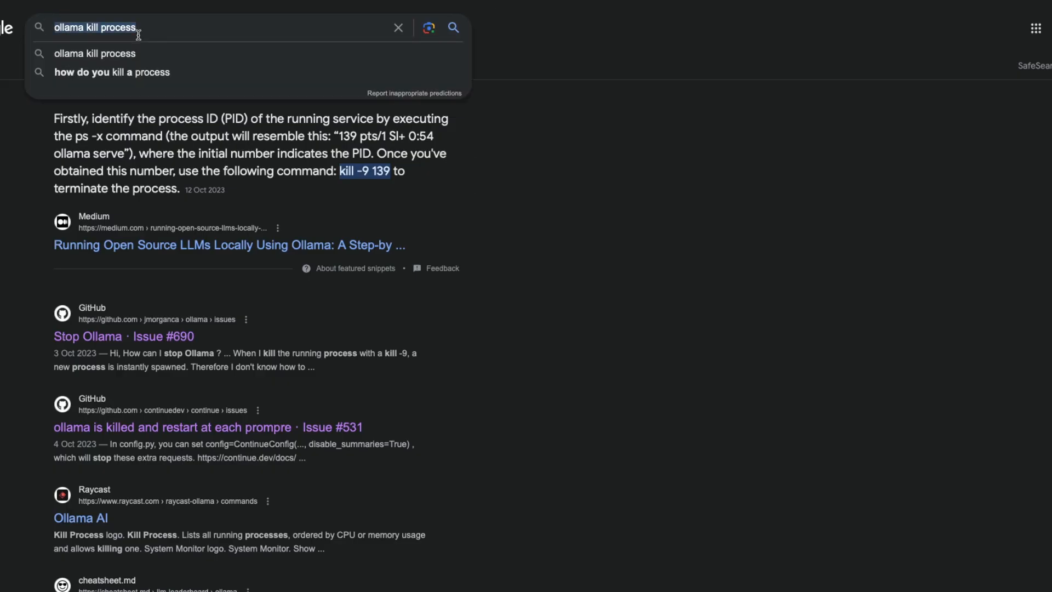
pyautogui.write('nvidia')
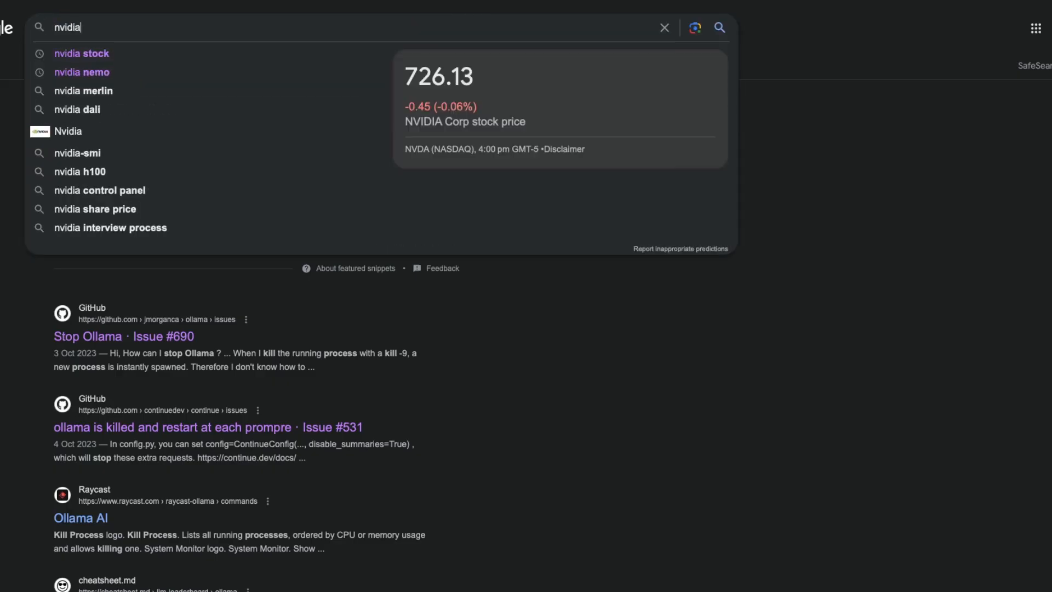
pyautogui.press('Down')
pyautogui.press('Return')
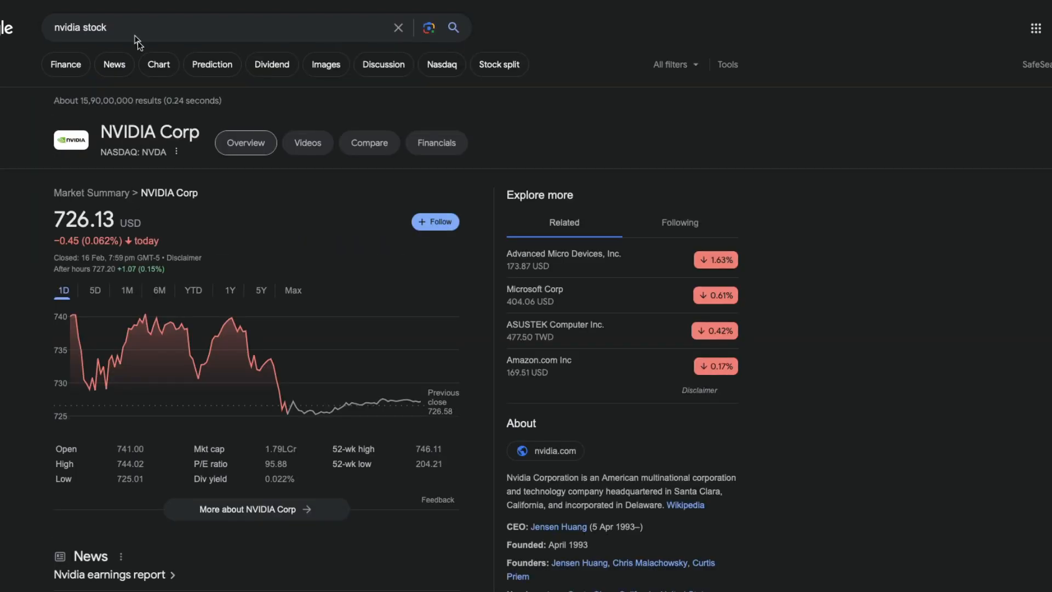
# - Show NVIDIA's five-year stock chart and highlight the 1,724.45% gain
pyautogui.click(262, 291)
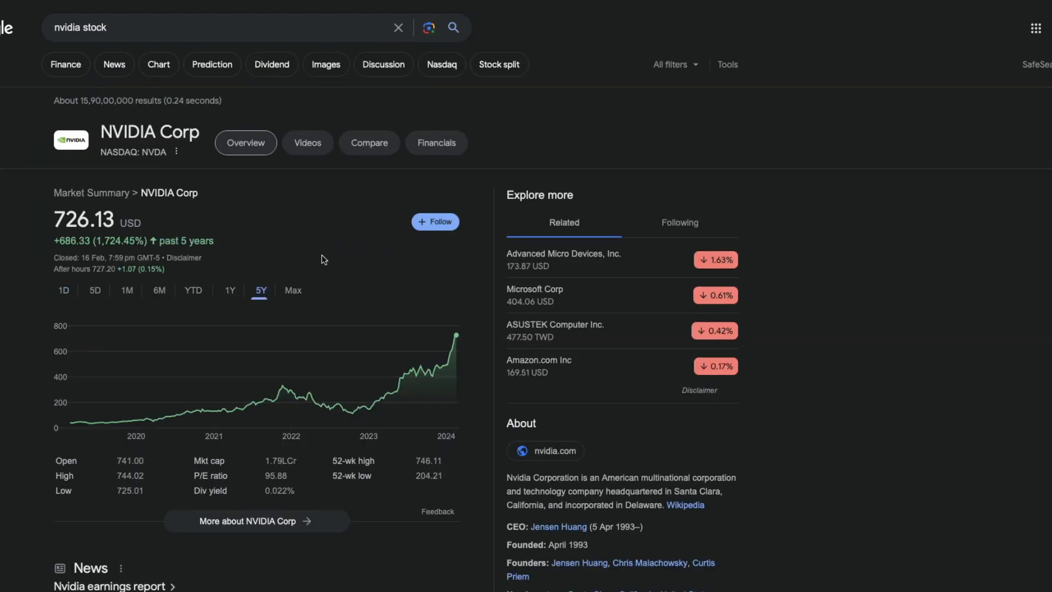
pyautogui.moveTo(101, 242)
pyautogui.mouseDown()
pyautogui.moveTo(152, 243)
pyautogui.moveTo(102, 241)
pyautogui.mouseUp()
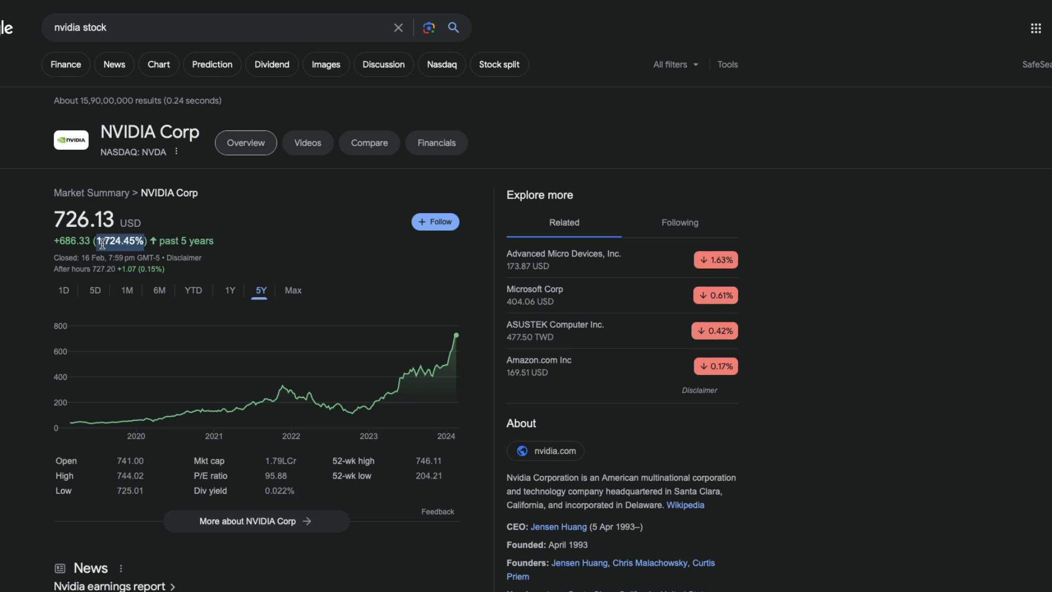
pyautogui.click(102, 241)
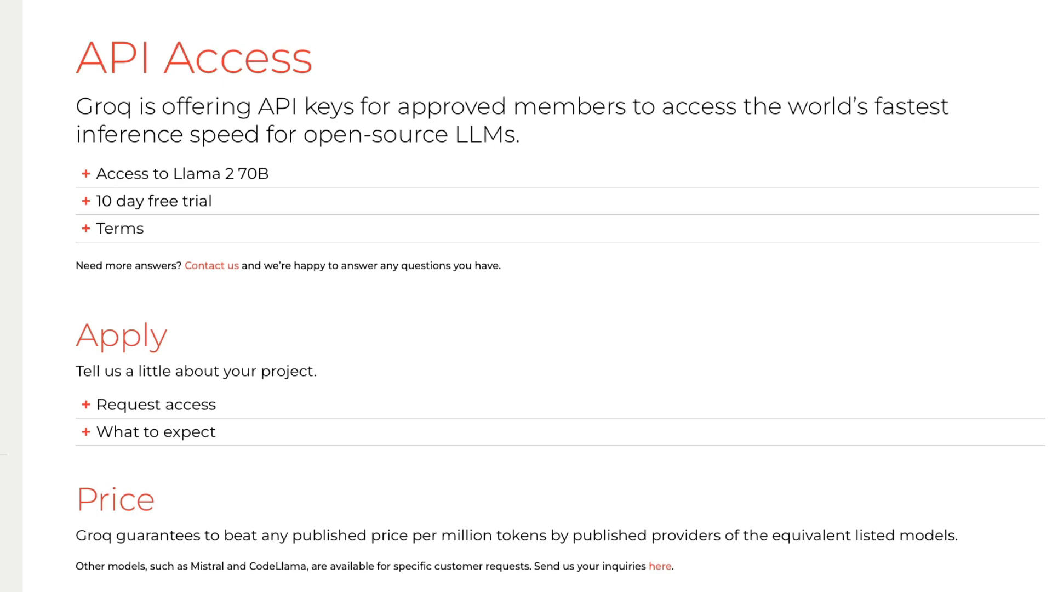
pyautogui.scroll(-3, 731, 290)
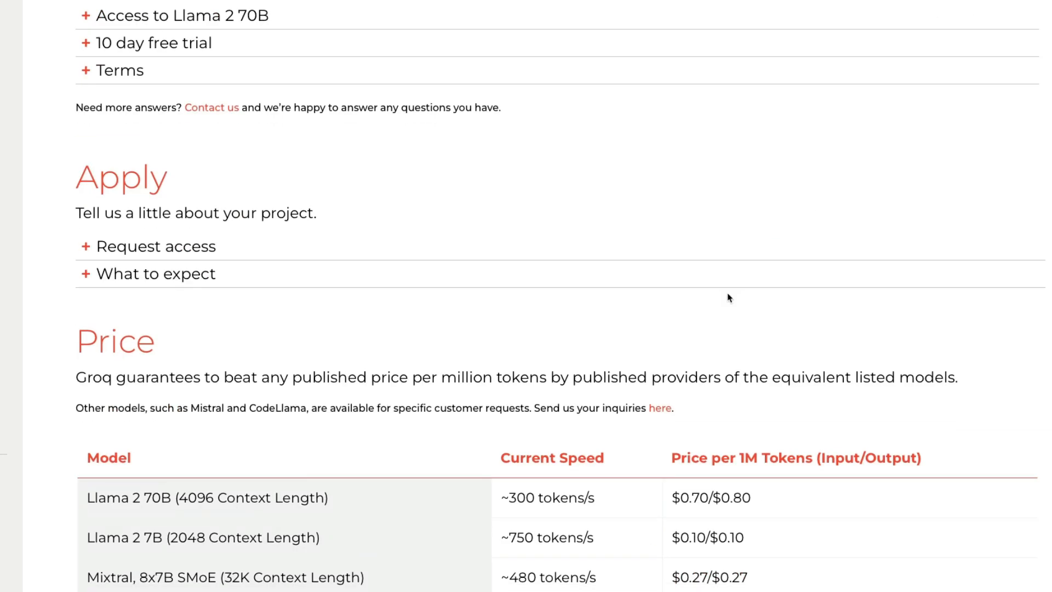
pyautogui.moveTo(672, 484); pyautogui.dragTo(829, 483)
# - Clear the highlight on Mixtral's $0.27/$0.27 price in Groq's Price table
pyautogui.click(830, 483)
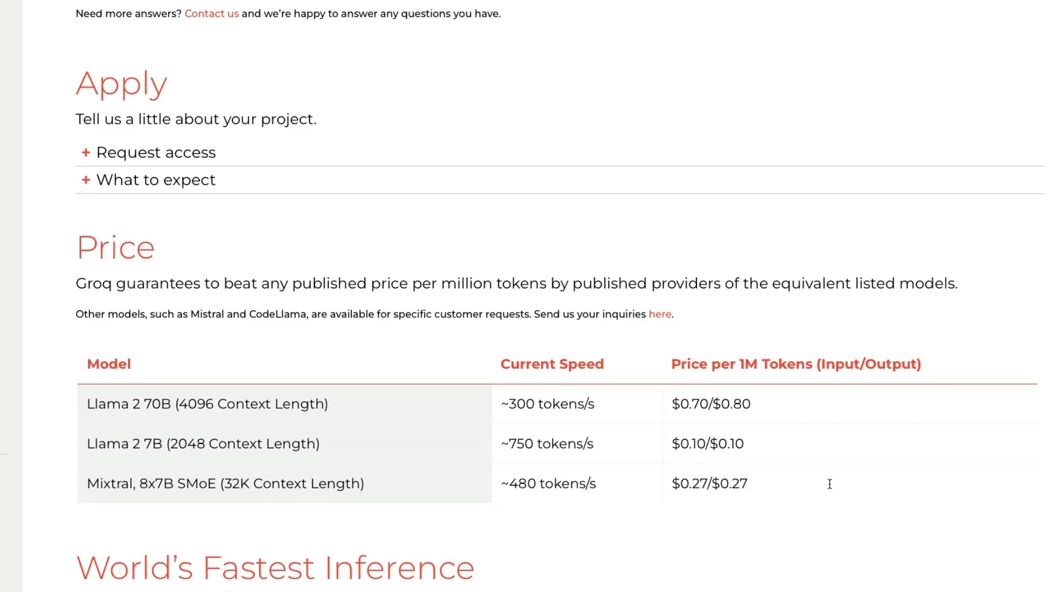